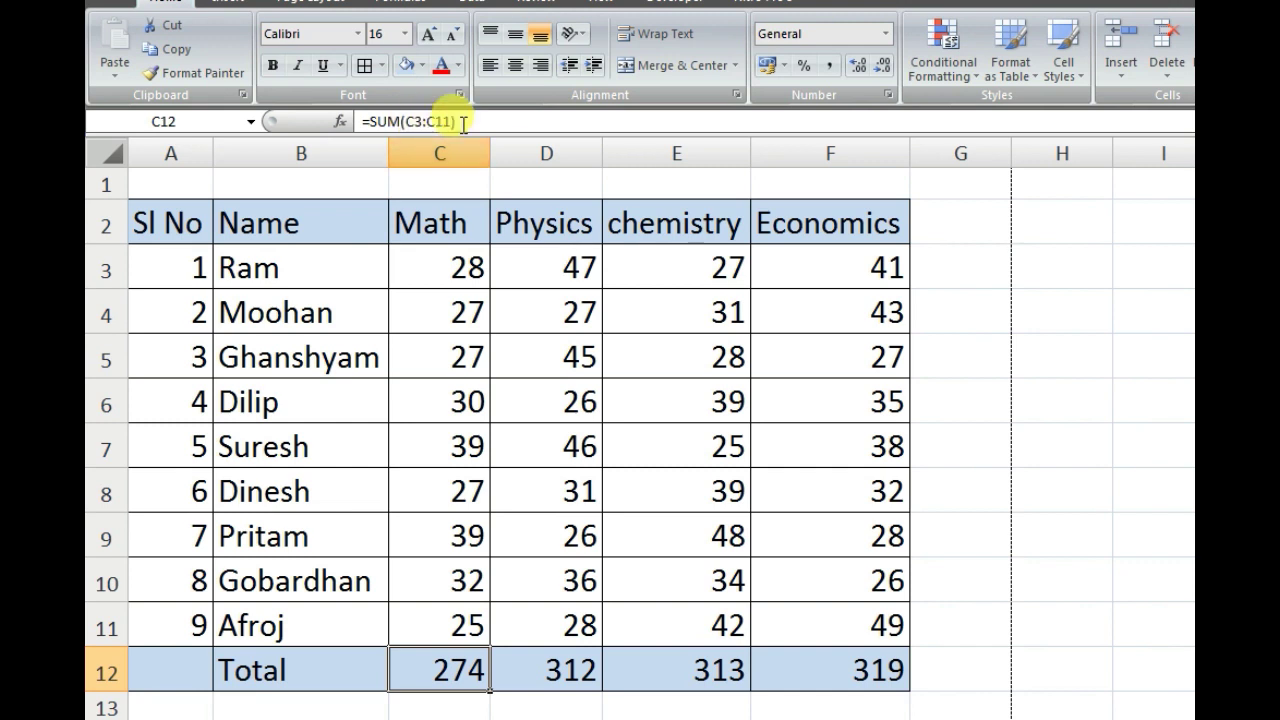
Inspect the SUM formulas in the Total row for Physics, chemistry and Economics
left_click(554, 669)
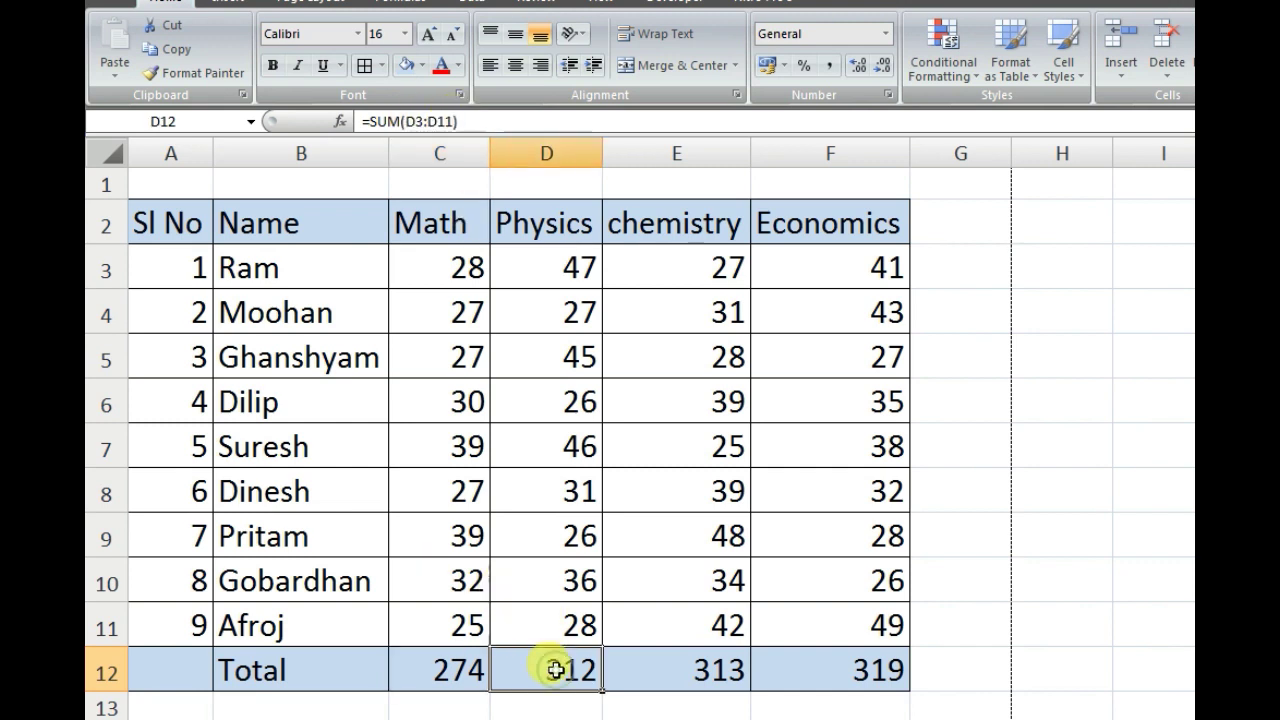
left_click(686, 671)
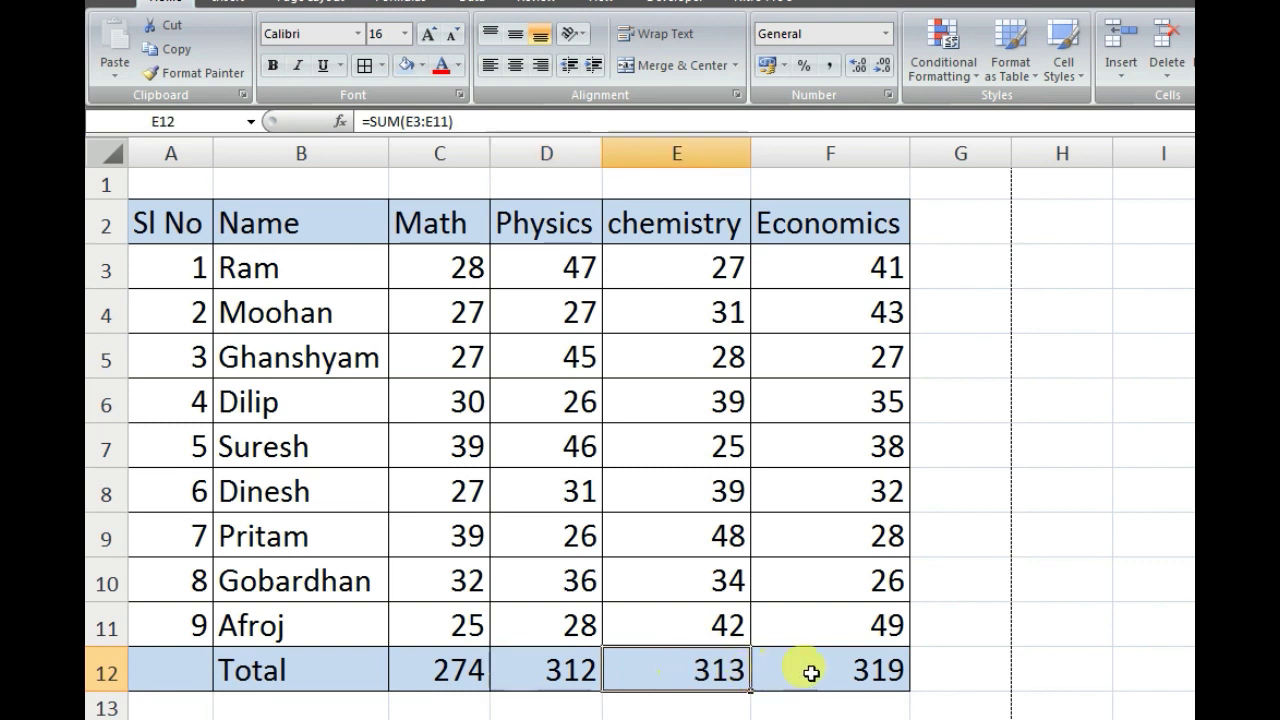
left_click(816, 672)
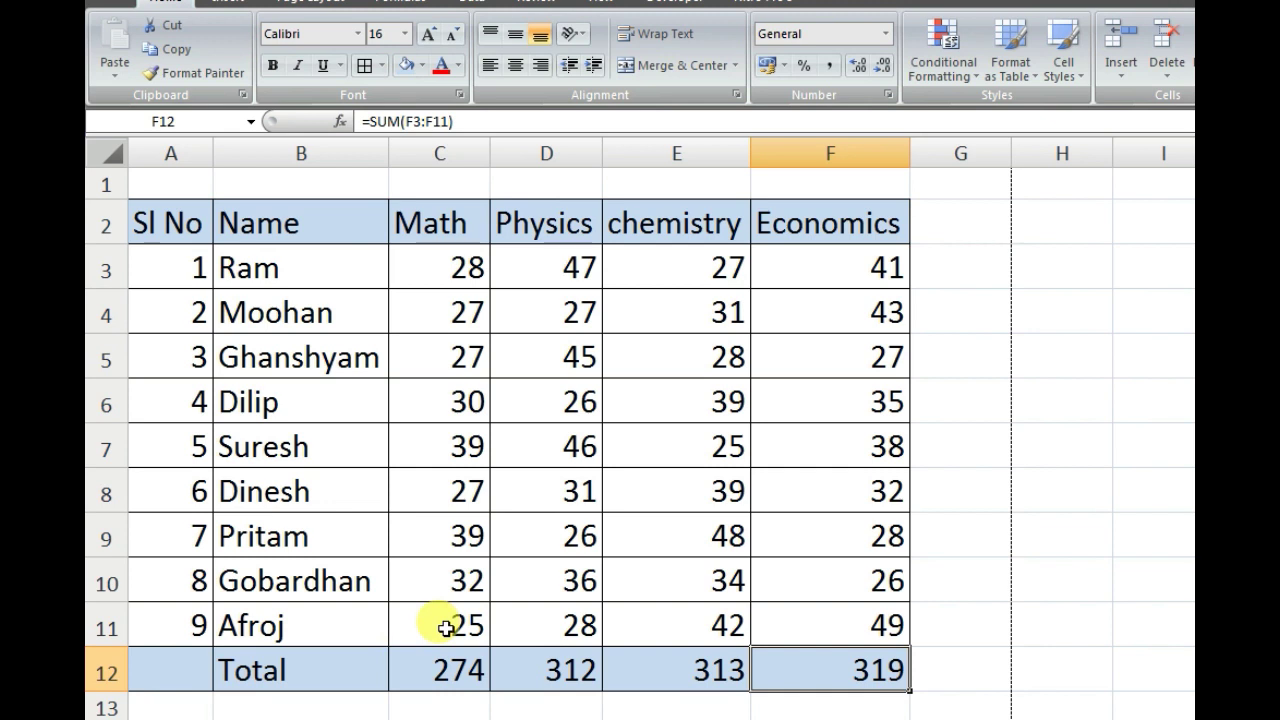
Insert a blank row directly above the Total row
left_click(108, 673)
right_click(110, 675)
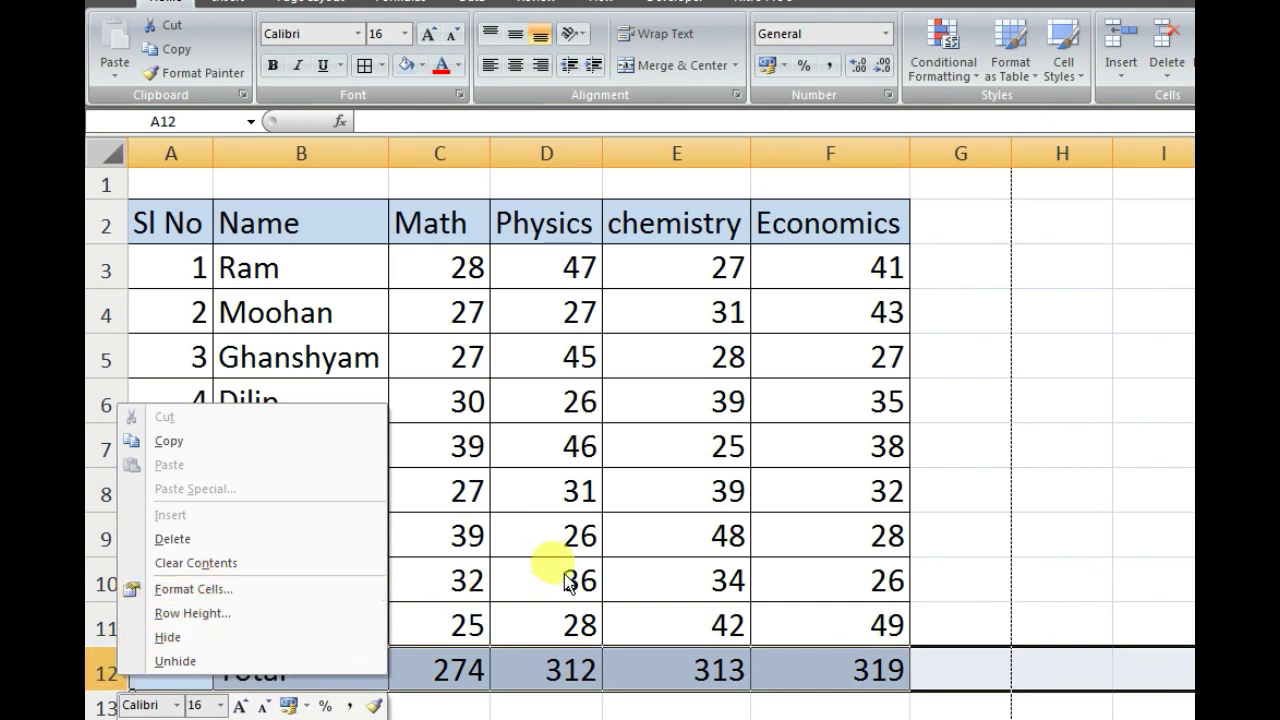
key("Escape")
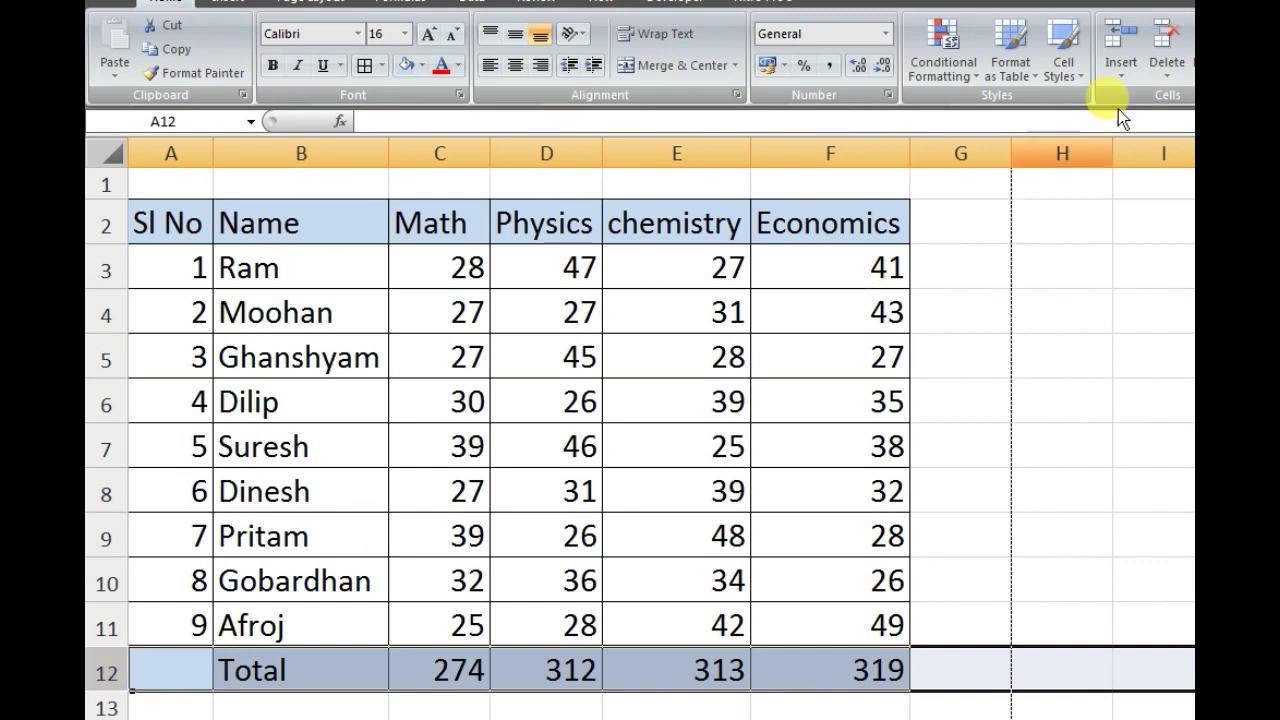
left_click(1124, 50)
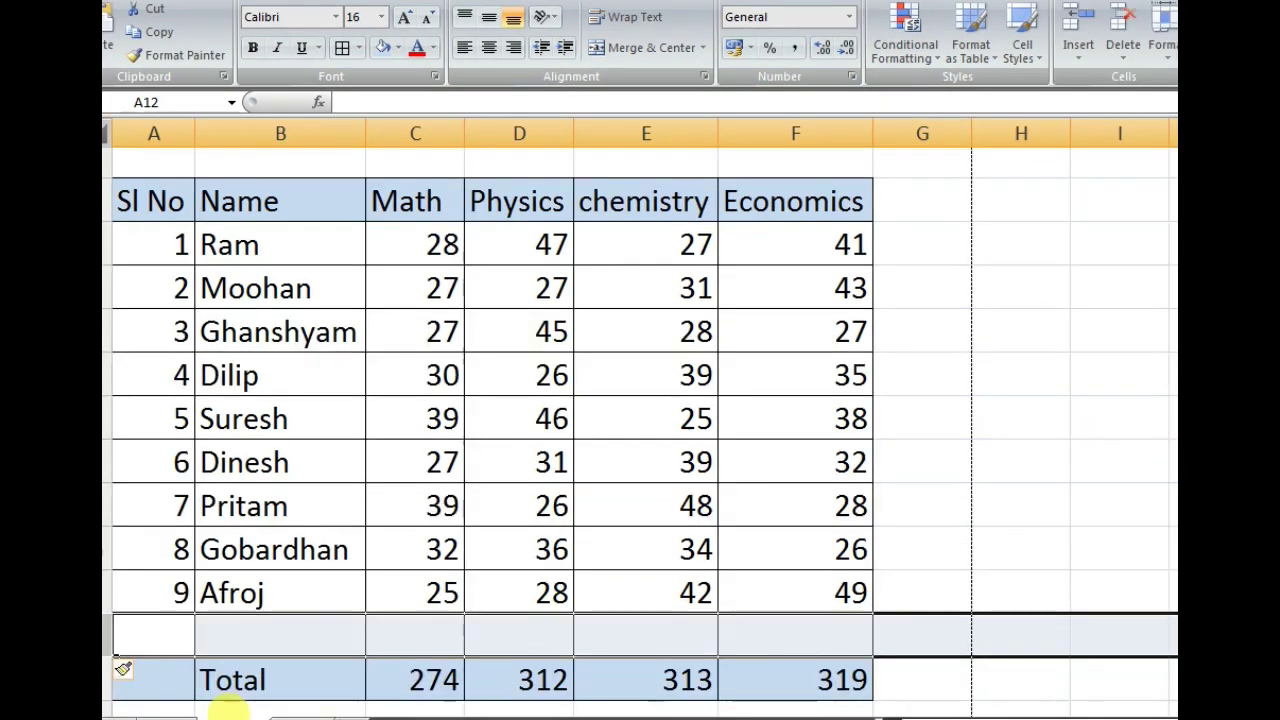
Fill the new row with a student's name and marks 36, 30, 26 and 34, and extend the serial number formula from A11 to A12
left_click(181, 630)
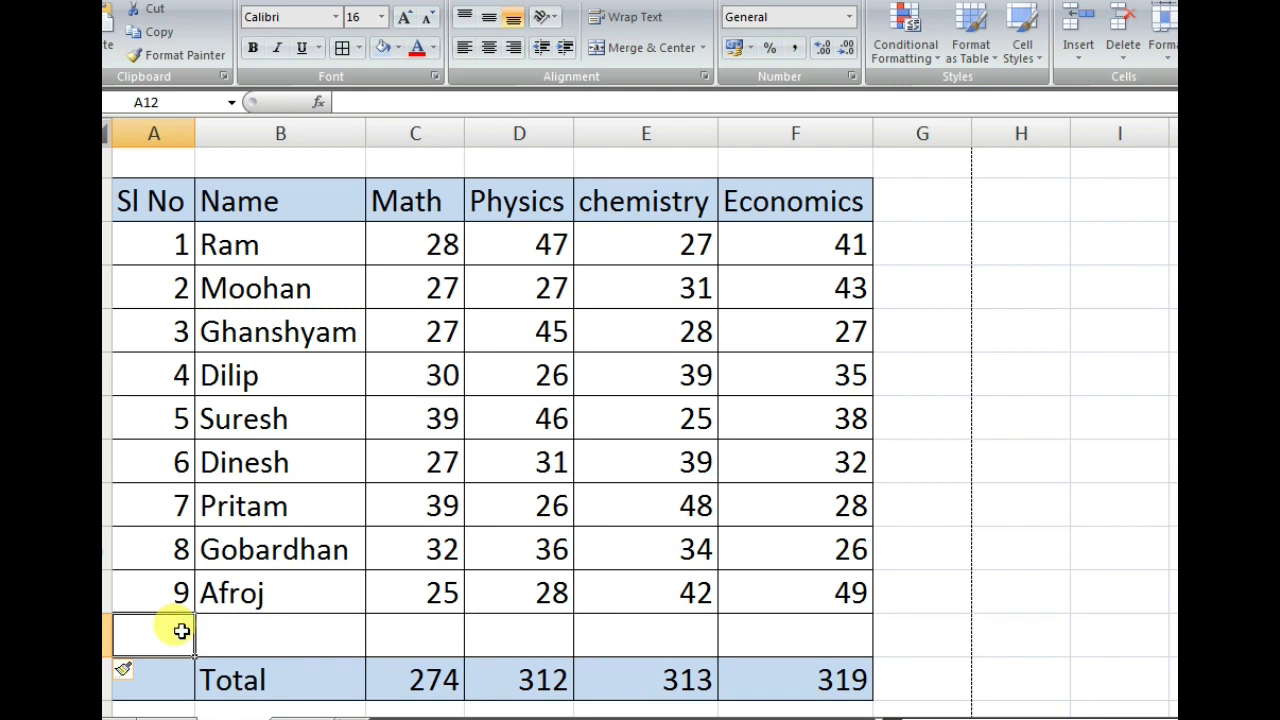
type("9\tImityaj\t36\t30\t26\t34")
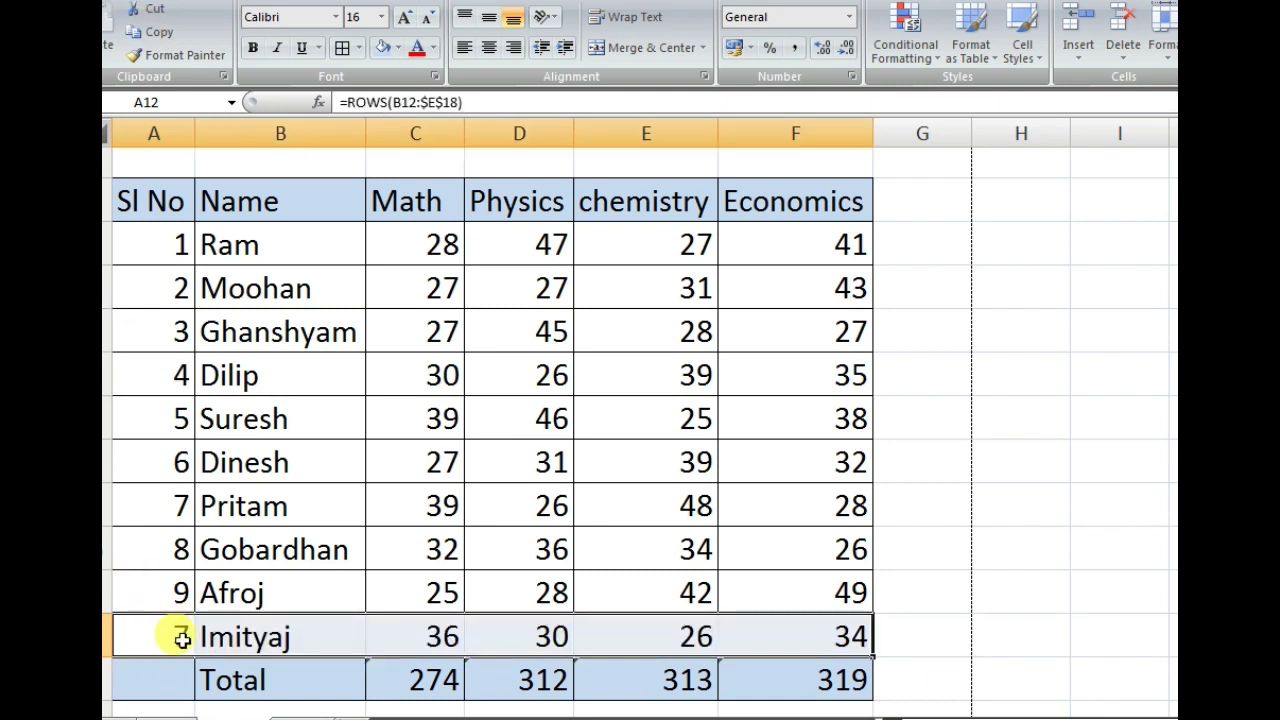
left_click(171, 589)
left_click_drag(192, 614, 180, 657)
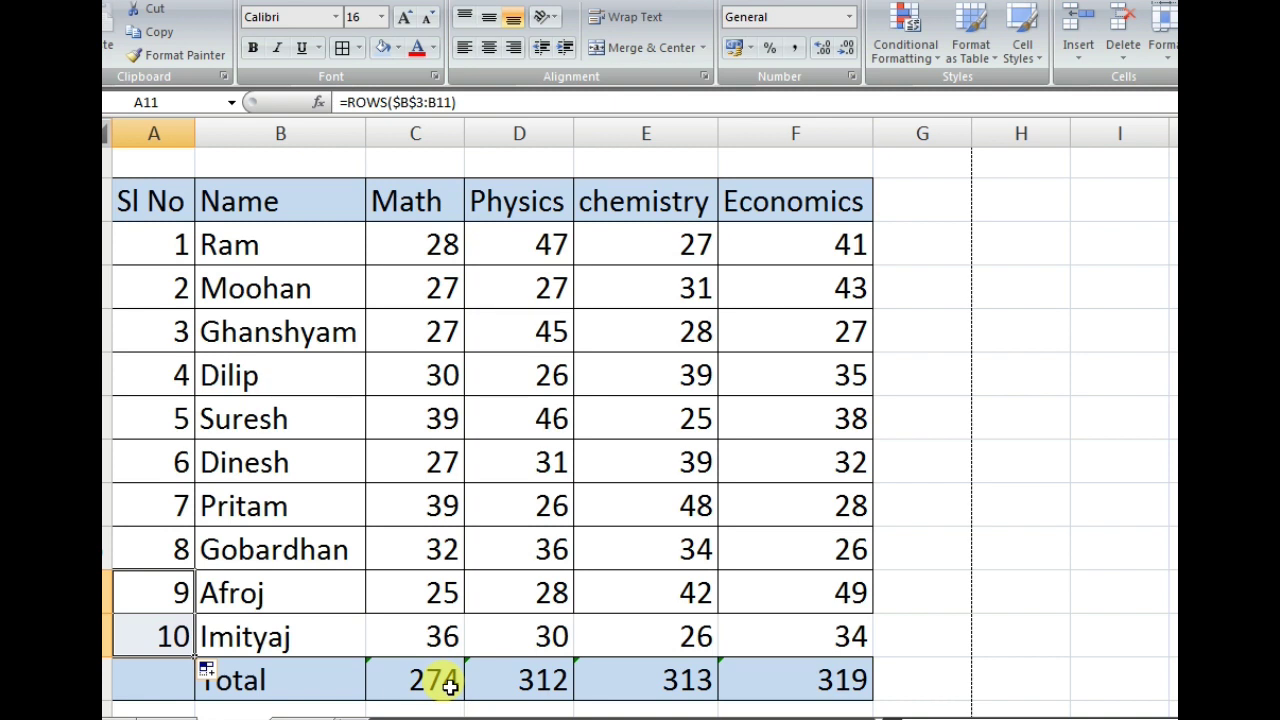
Check which rows the four subject totals in row 13 include in their SUM ranges
left_click(445, 684)
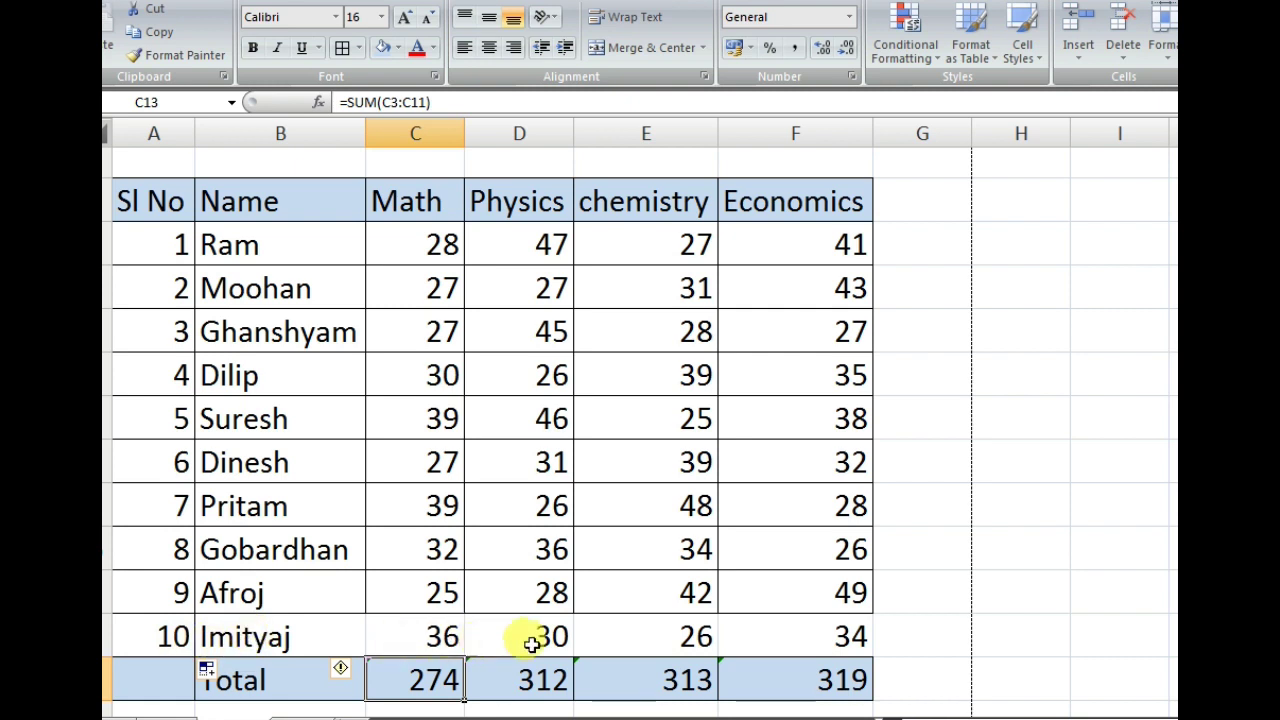
left_click(552, 680)
left_click(659, 677)
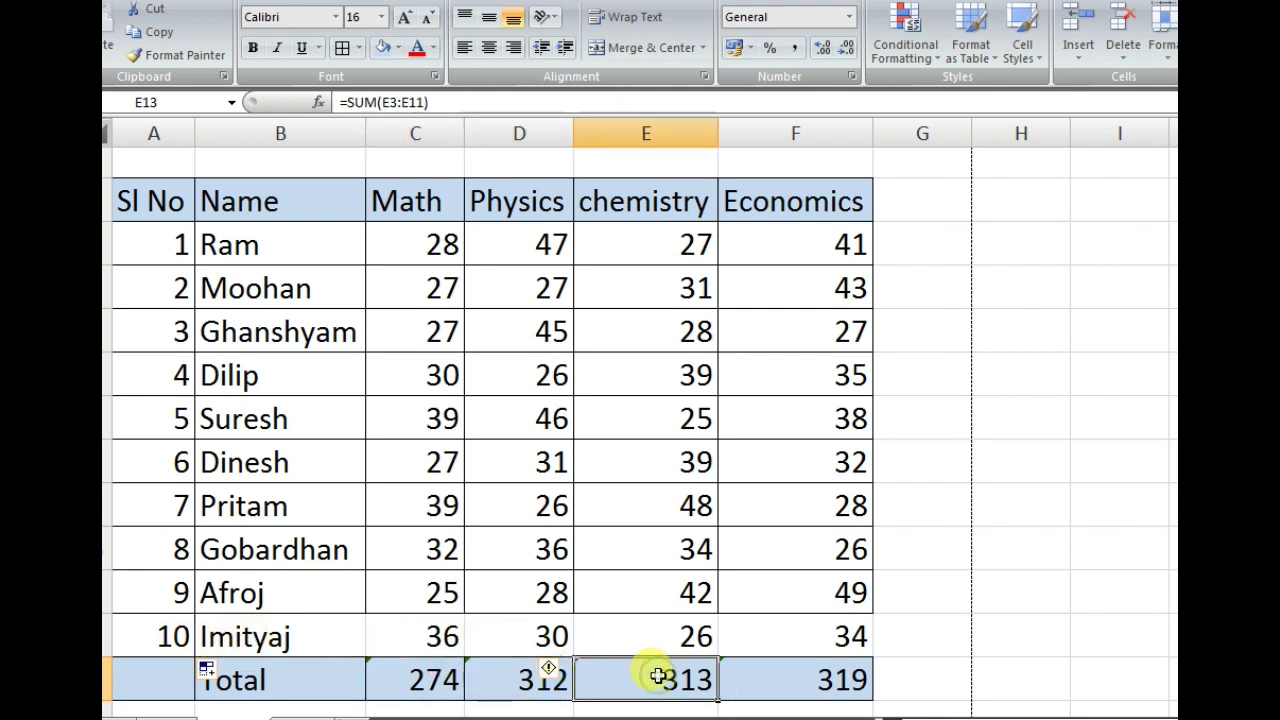
left_click(831, 690)
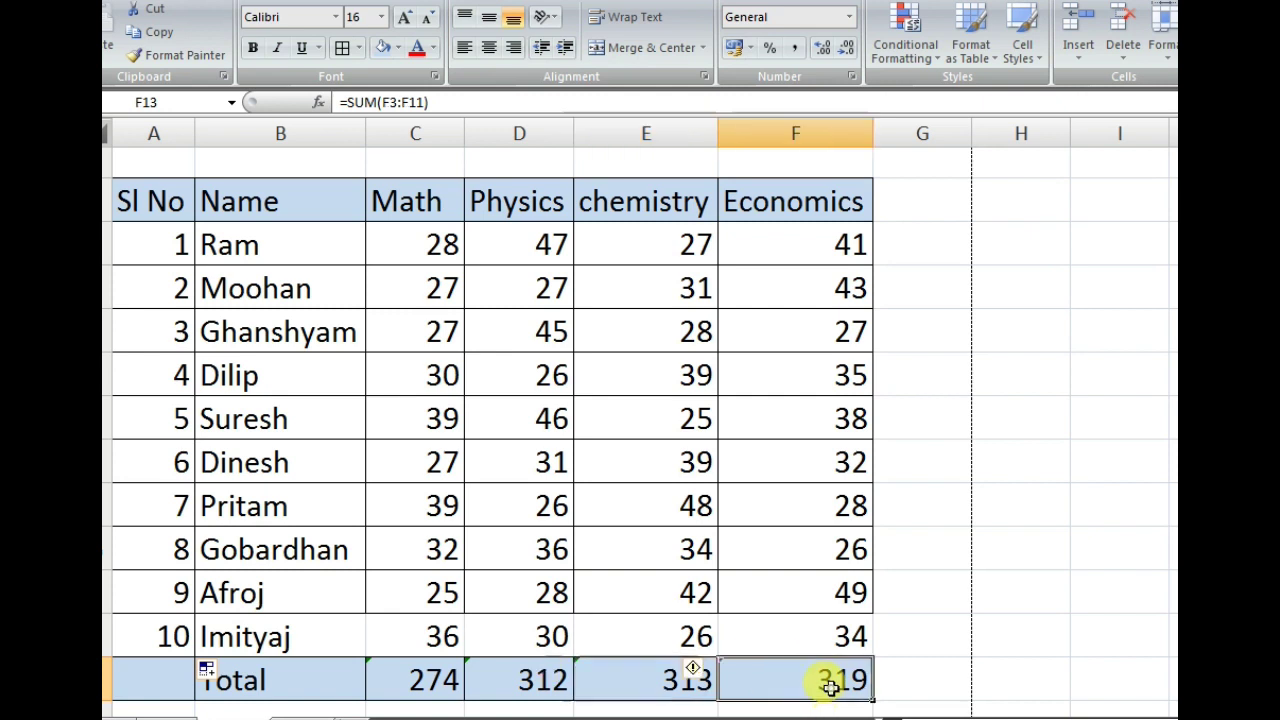
left_click(404, 677)
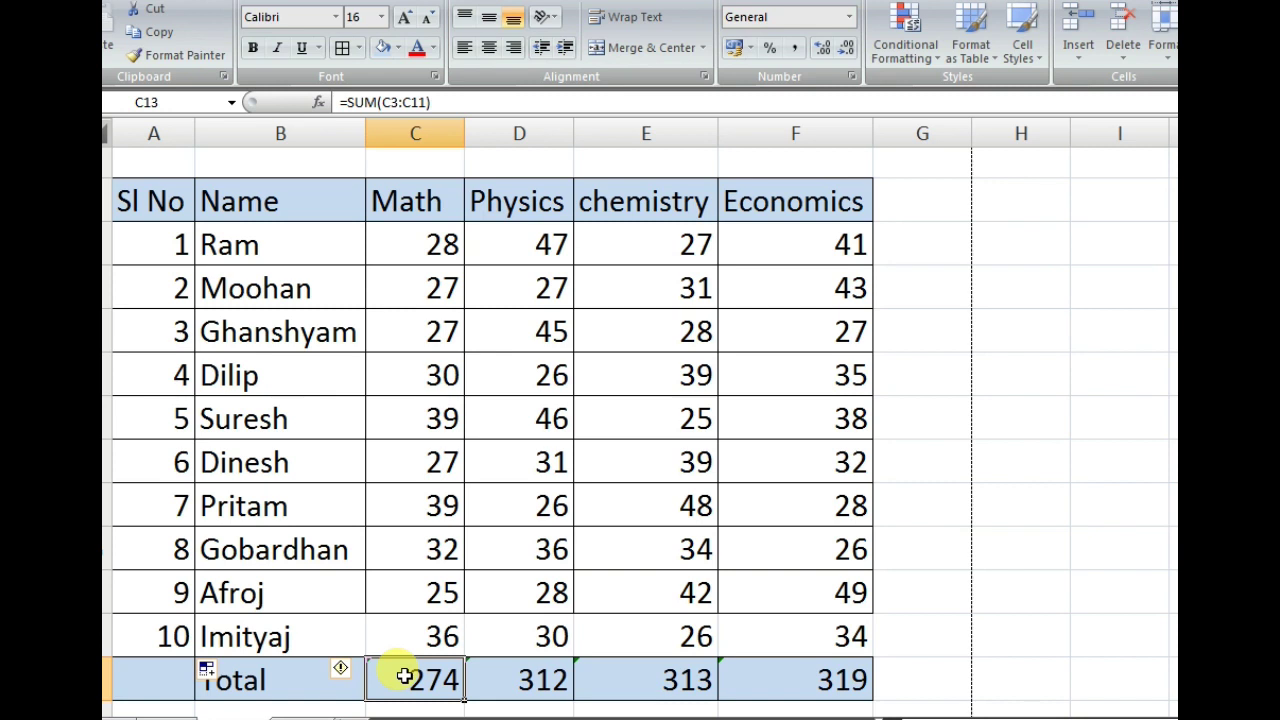
Undo the serial number fill, the new student record and the row insertion
key("ctrl+z")
key("ctrl+z")
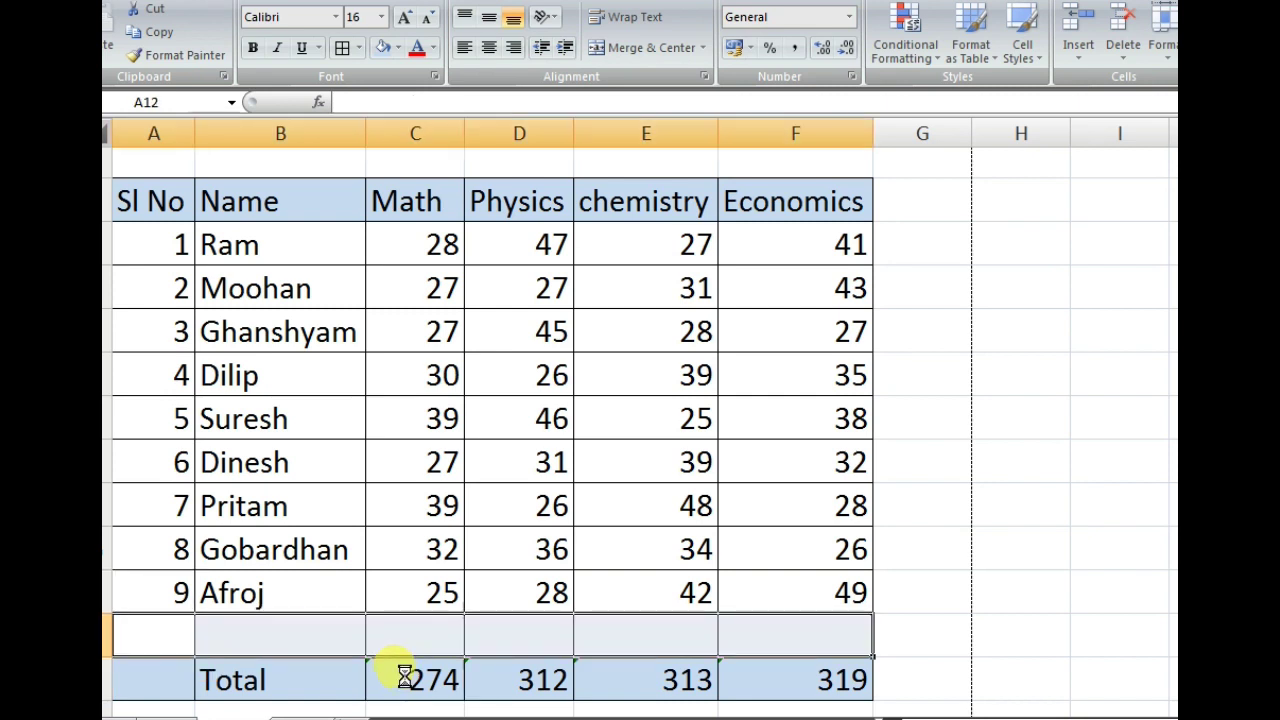
key("ctrl+z")
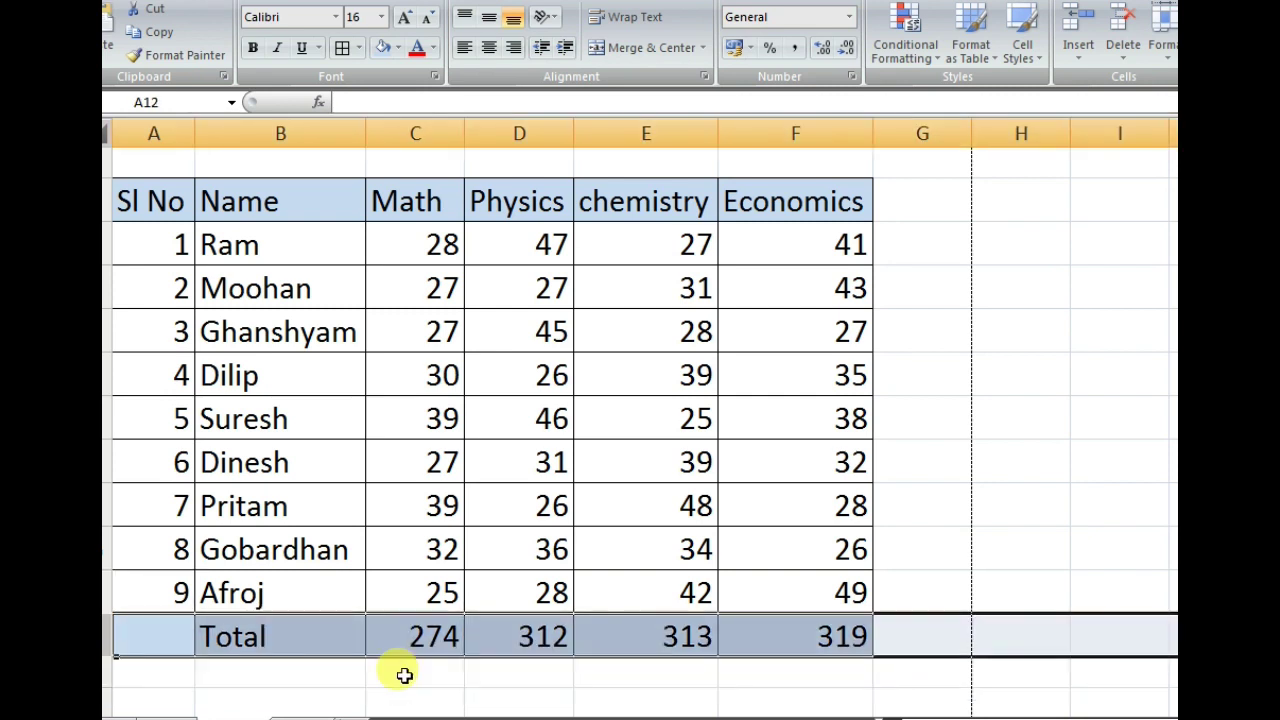
In the Math total's formula in C12, insert INDIRECT(" inside SUM, directly before the C3:C11 range
left_click(438, 636)
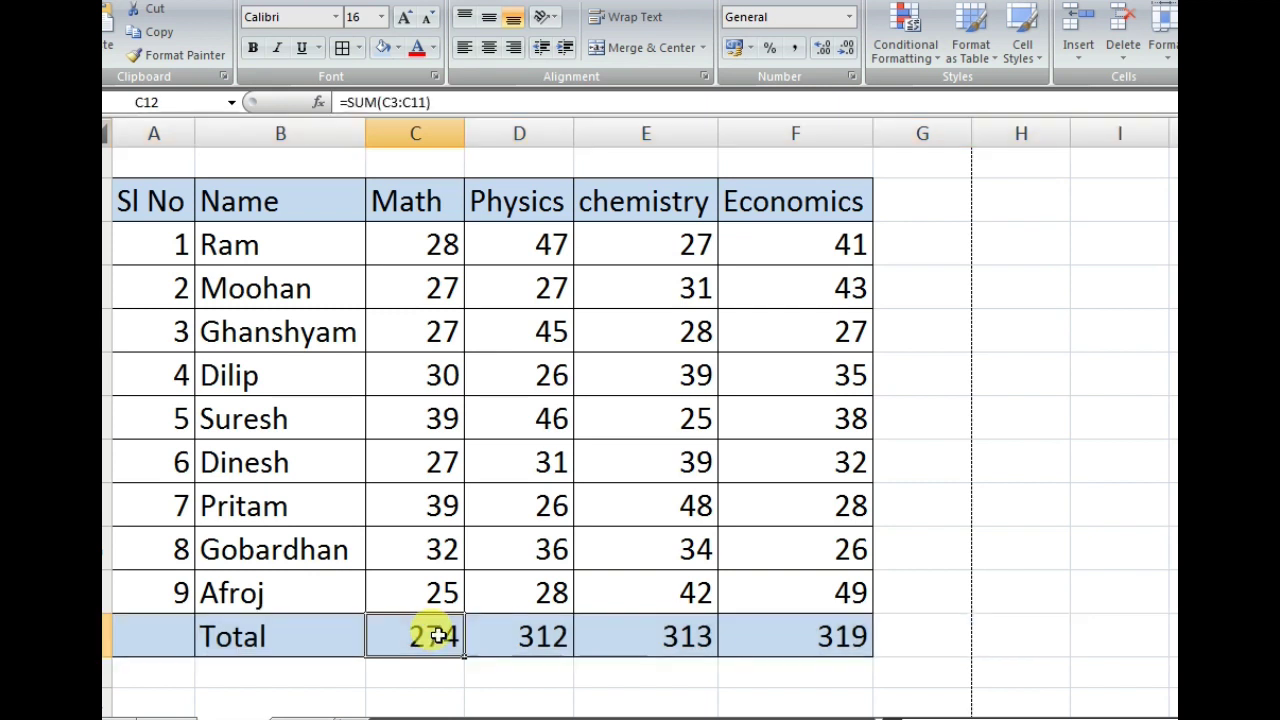
left_click(383, 104)
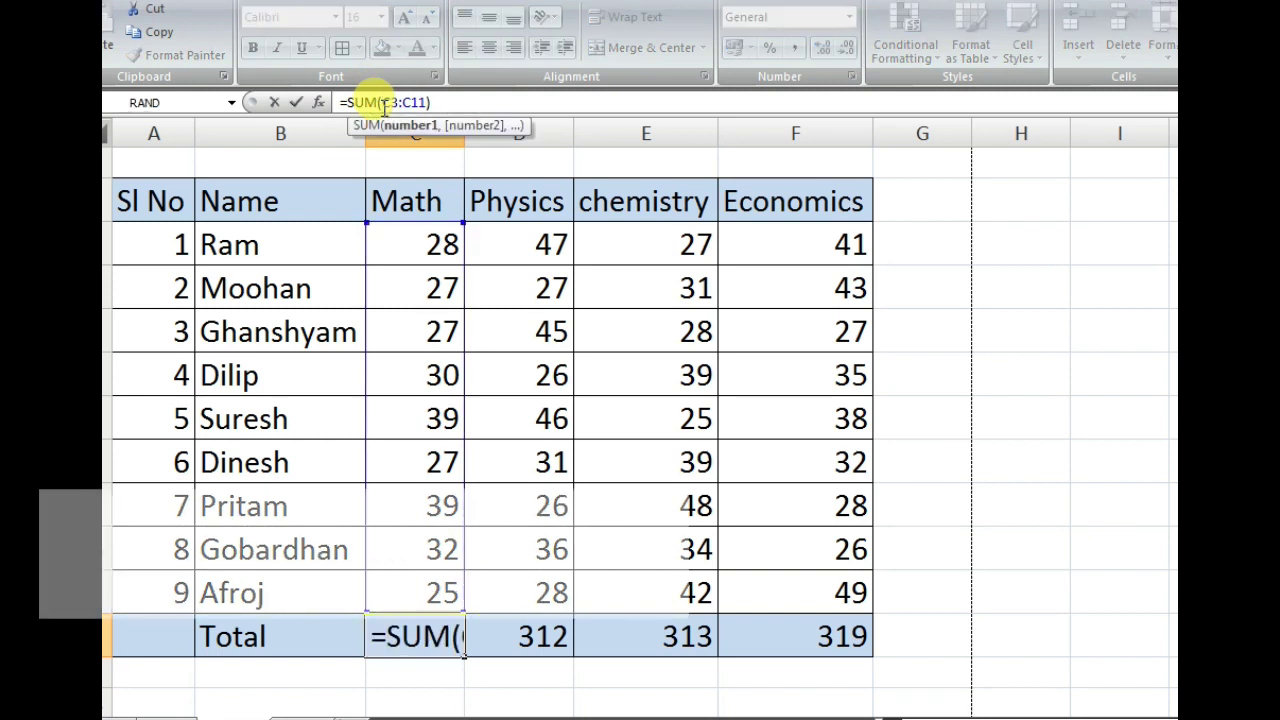
type("ind")
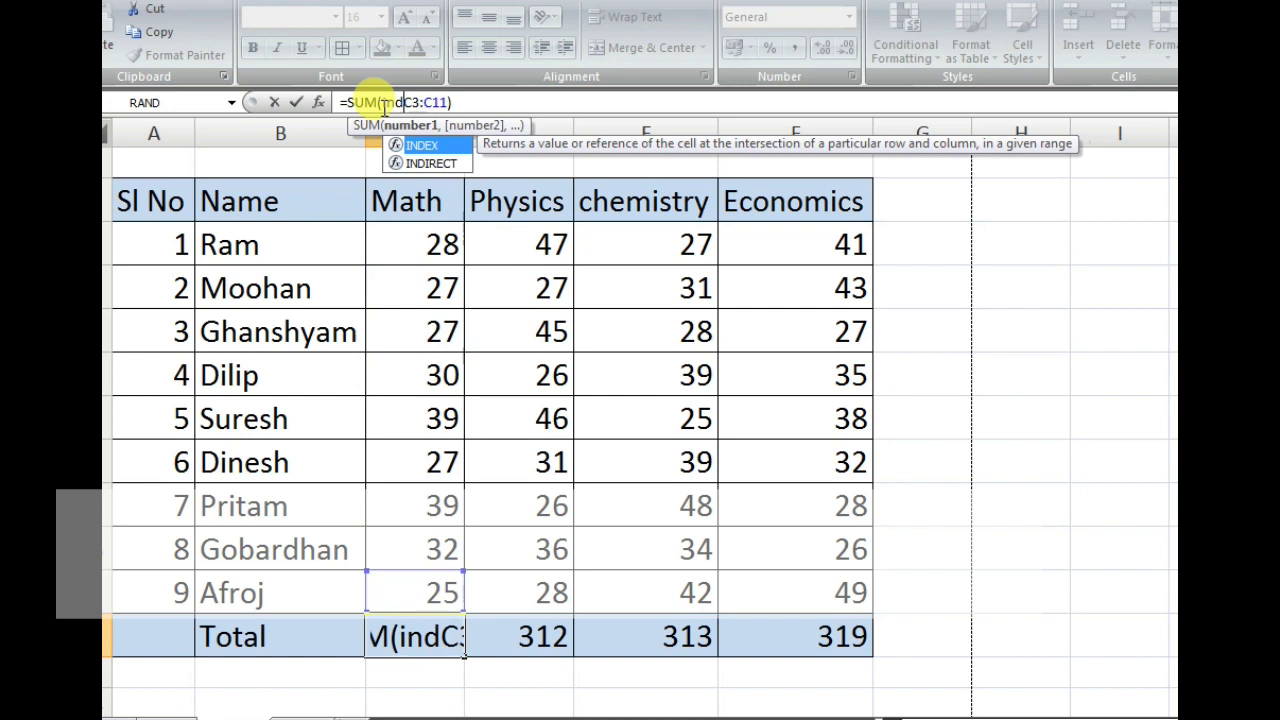
type("ir")
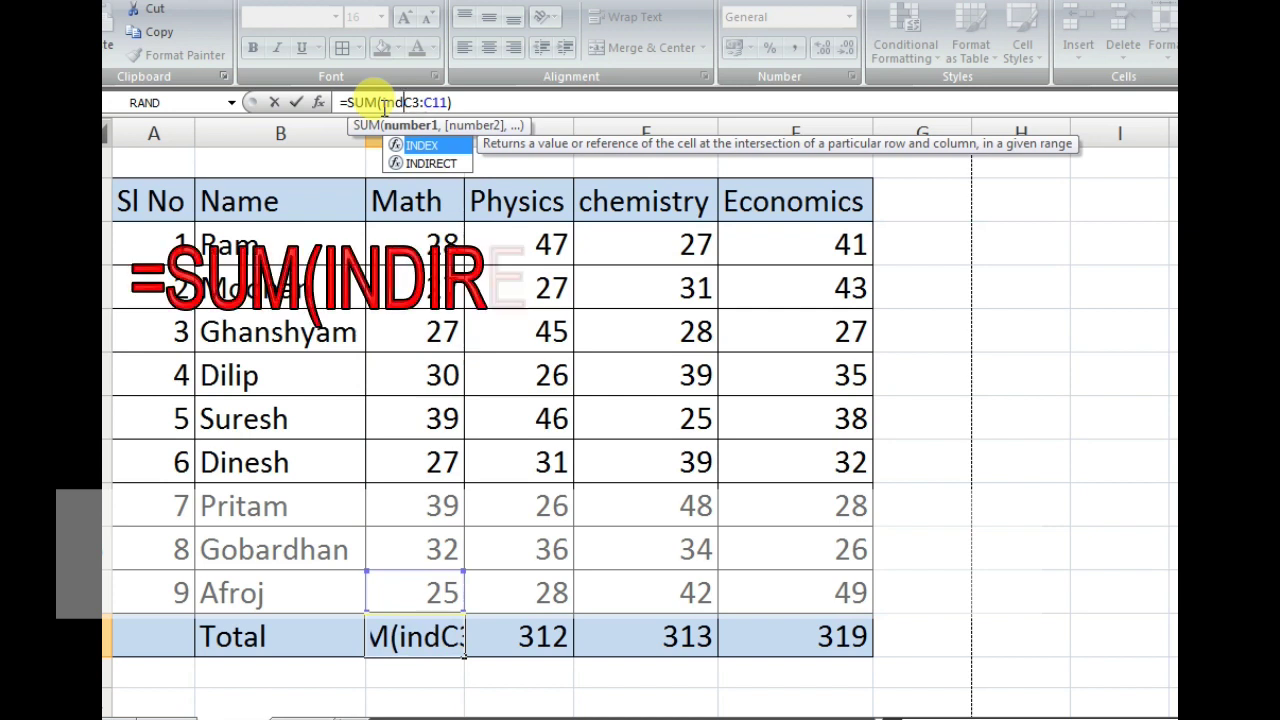
type("ect")
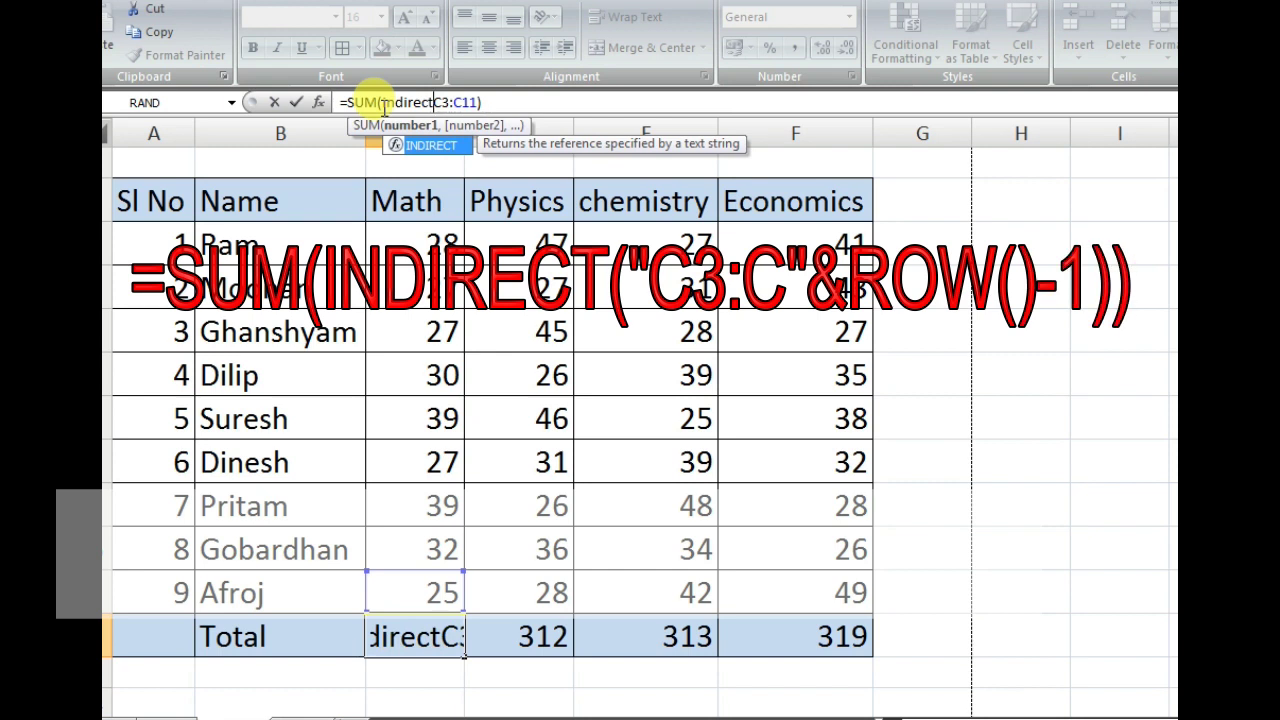
key("Tab")
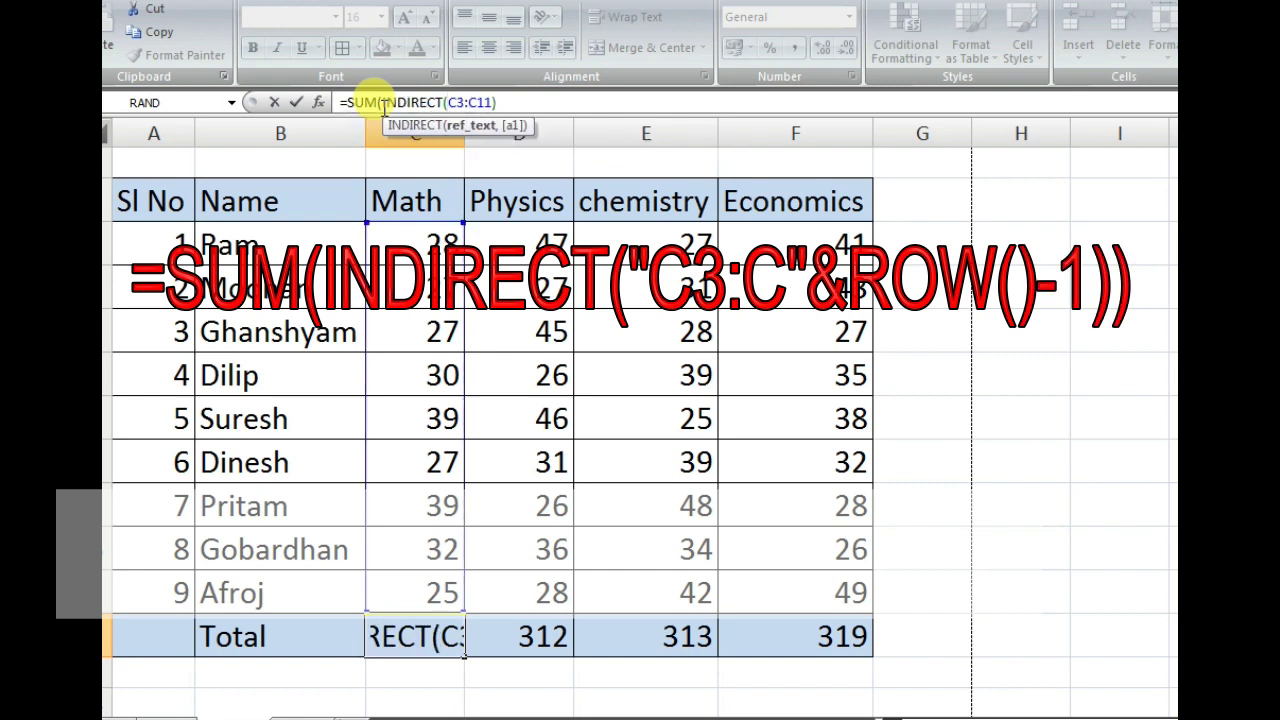
type("\"")
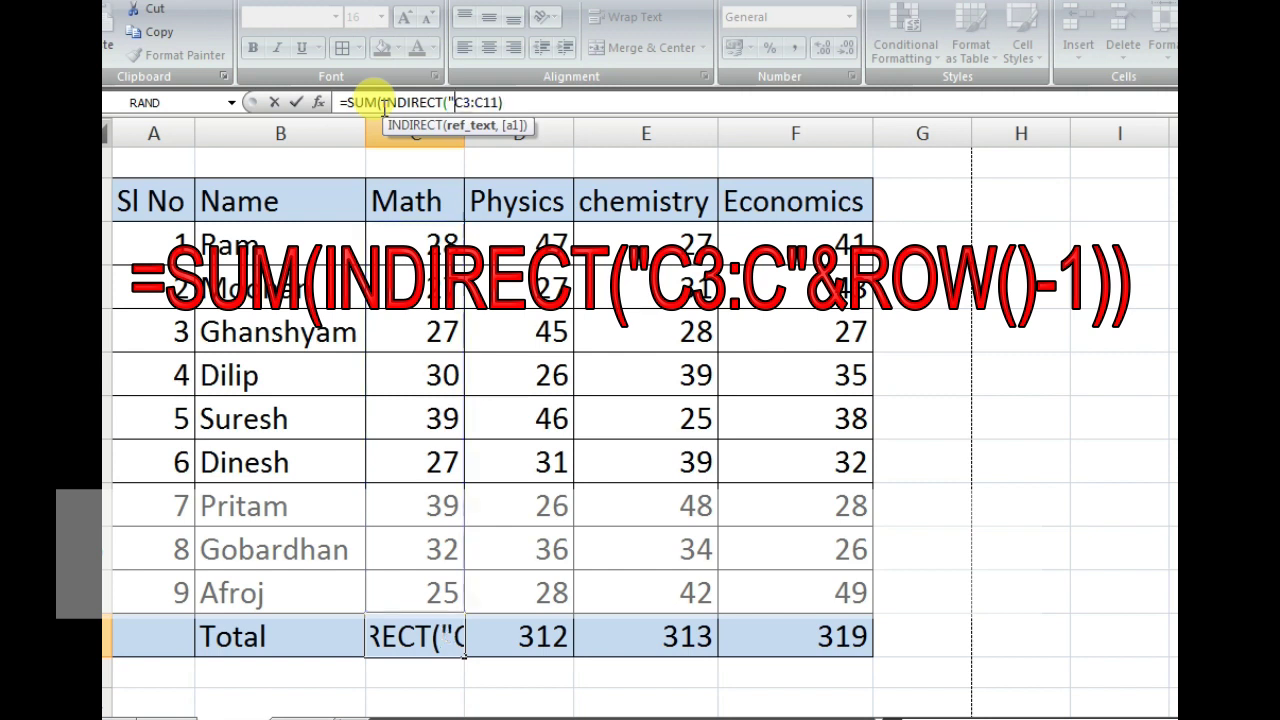
Replace the fixed end row 11 with "&ROW()-1 and complete the C12 formula as =SUM(INDIRECT("C3:C"&ROW()-1))
left_click(485, 101)
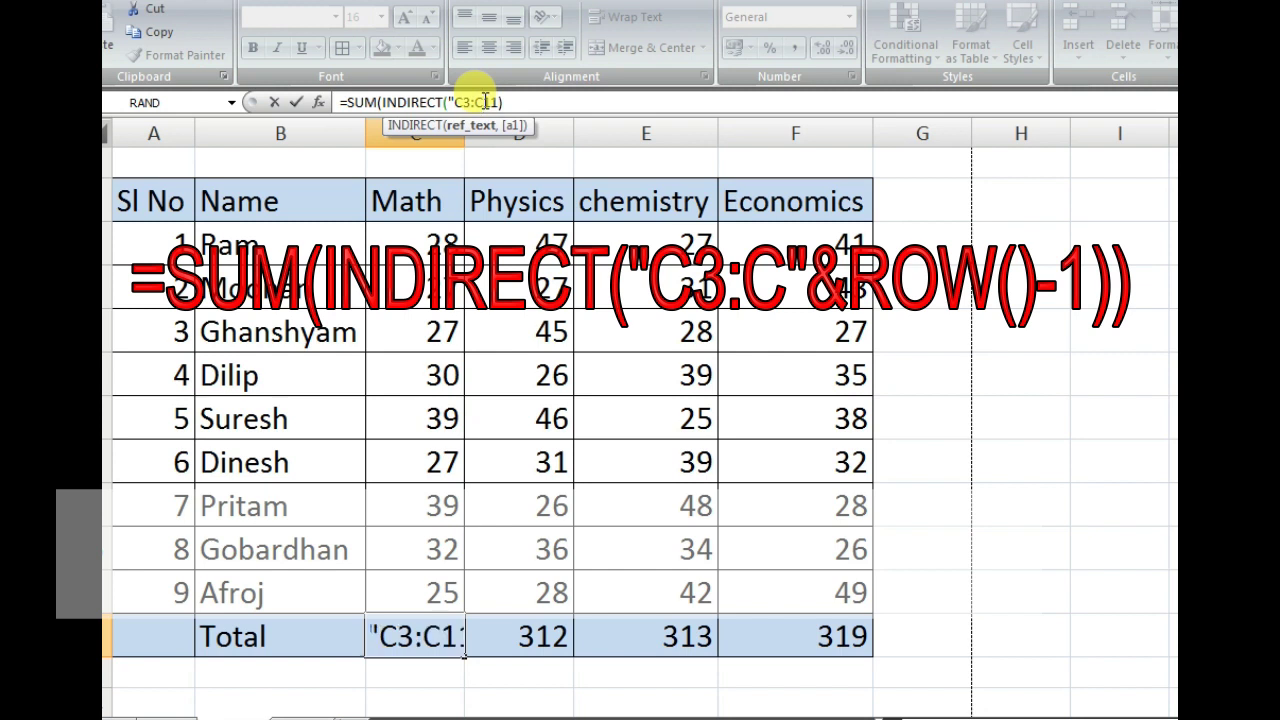
type("\"&")
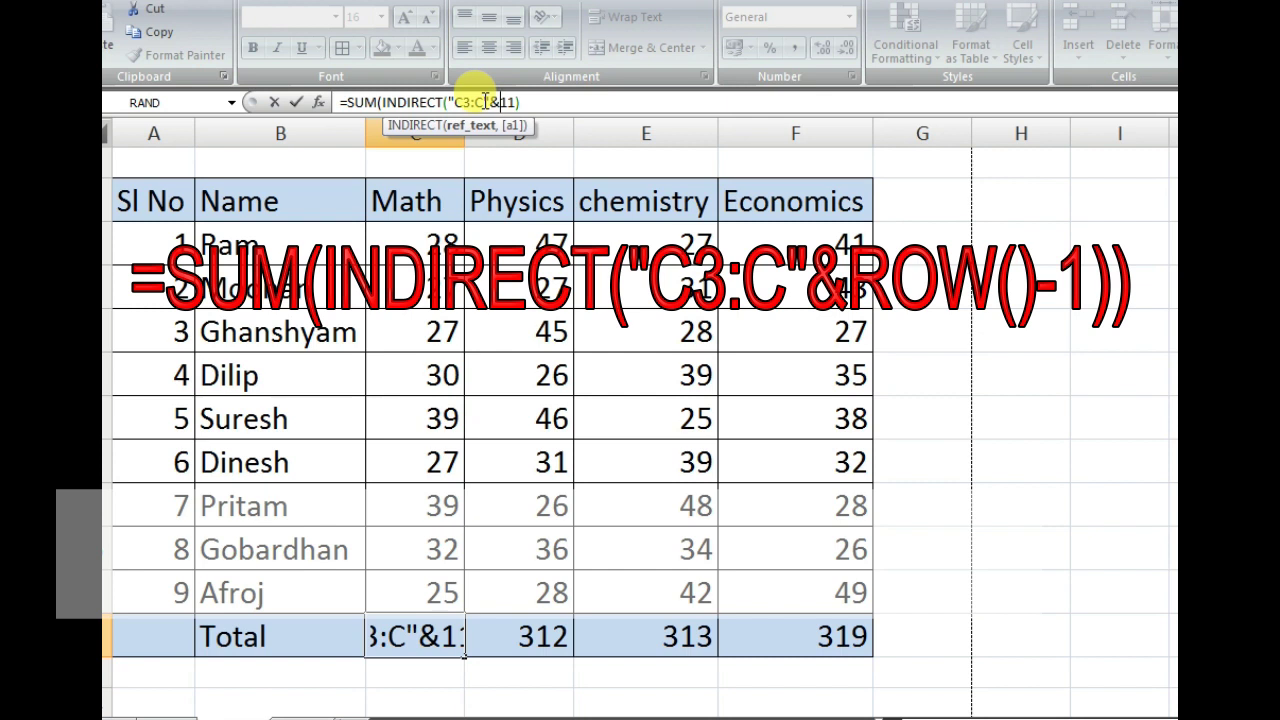
type("RO")
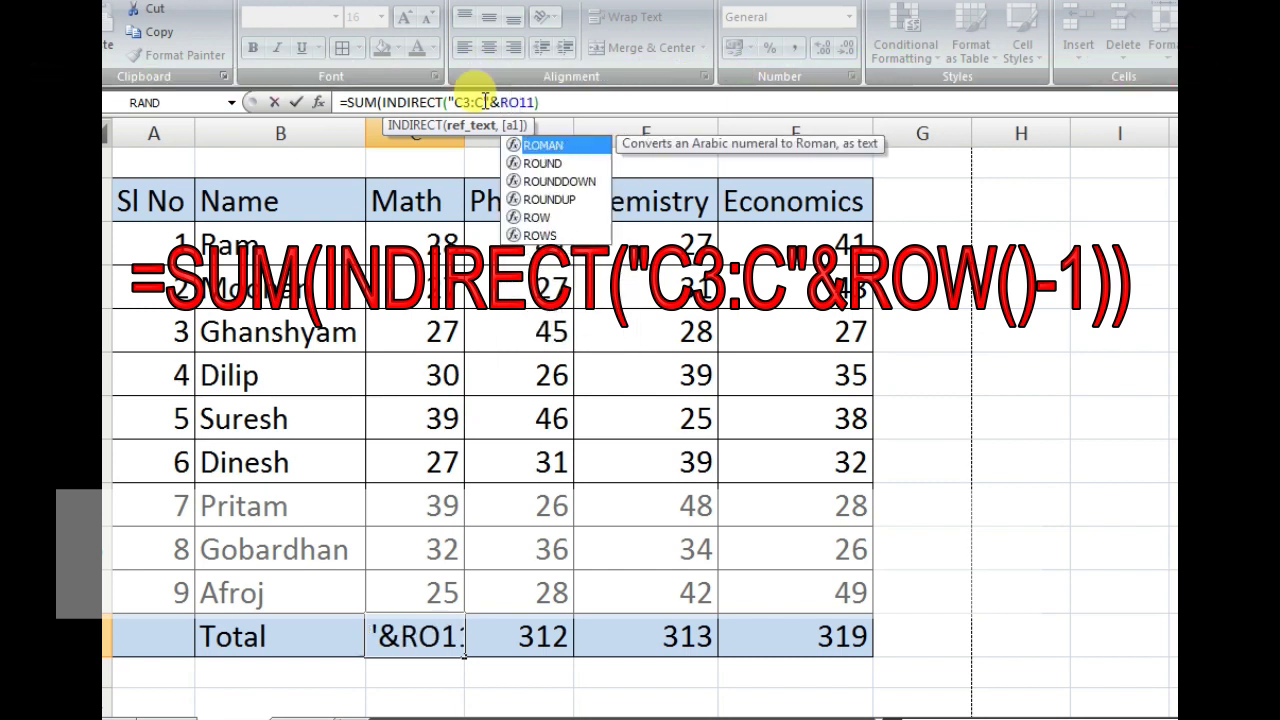
type("W")
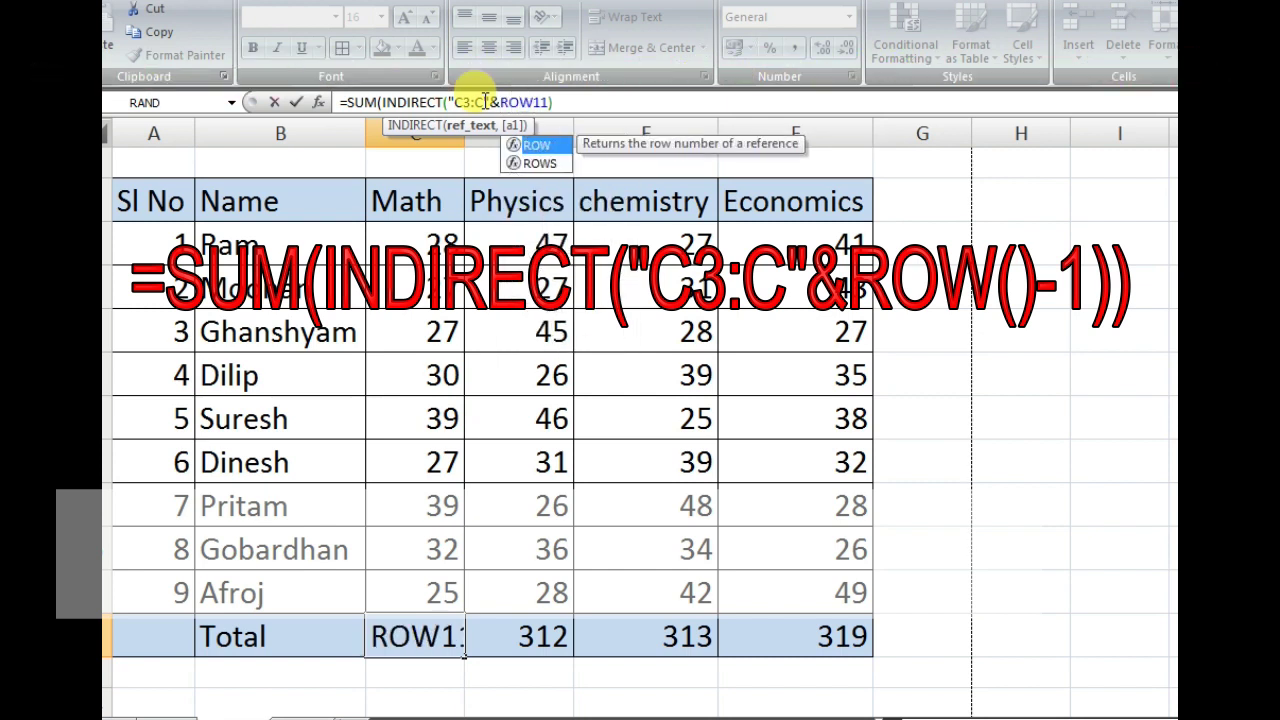
type("(")
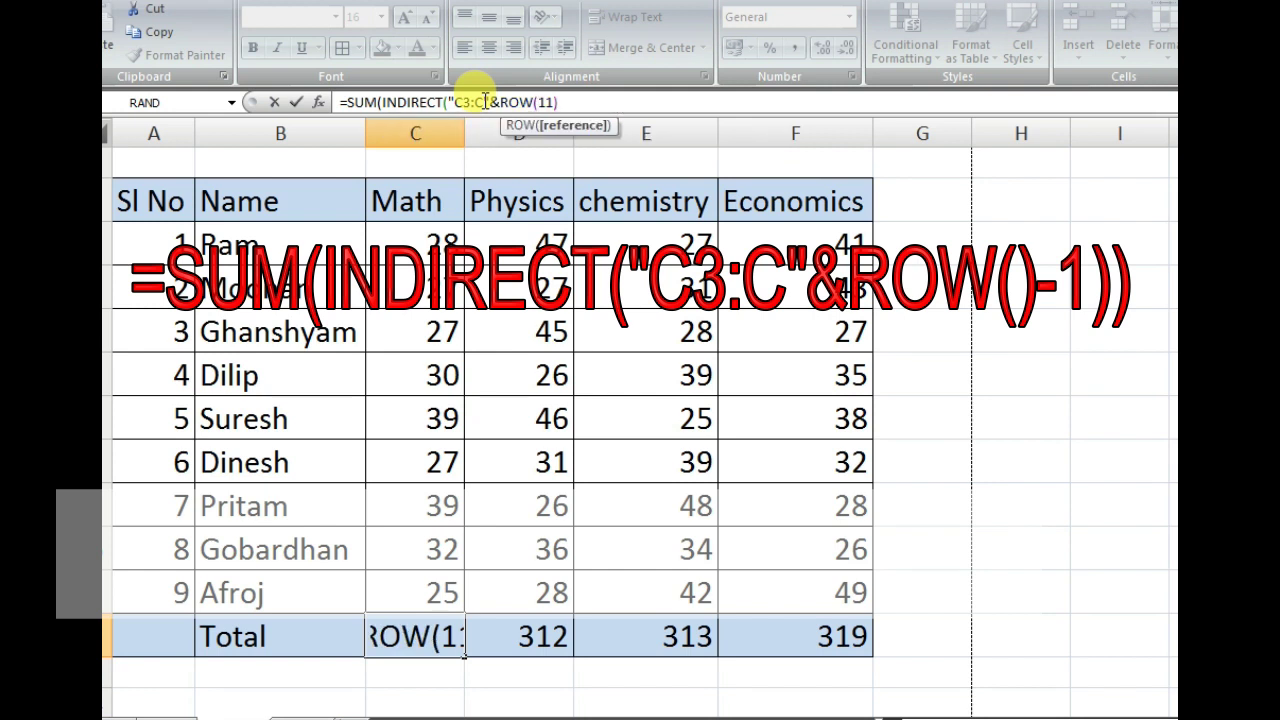
type(")")
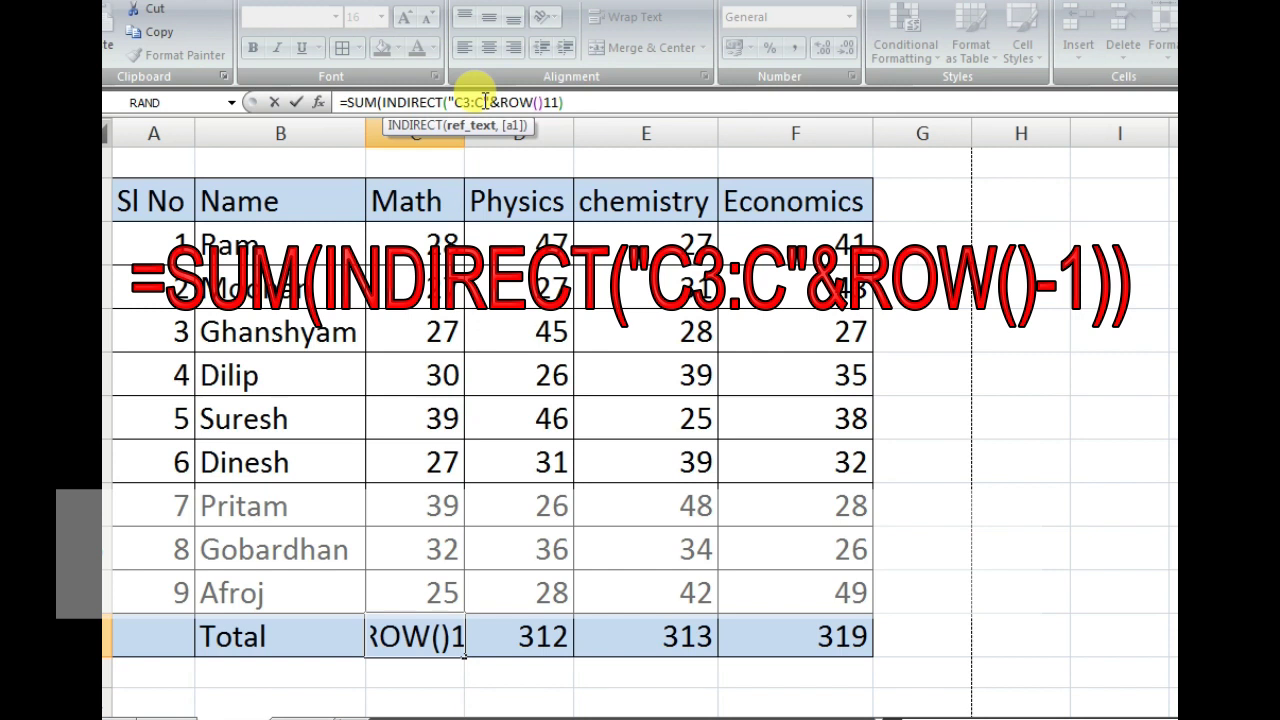
type("-1")
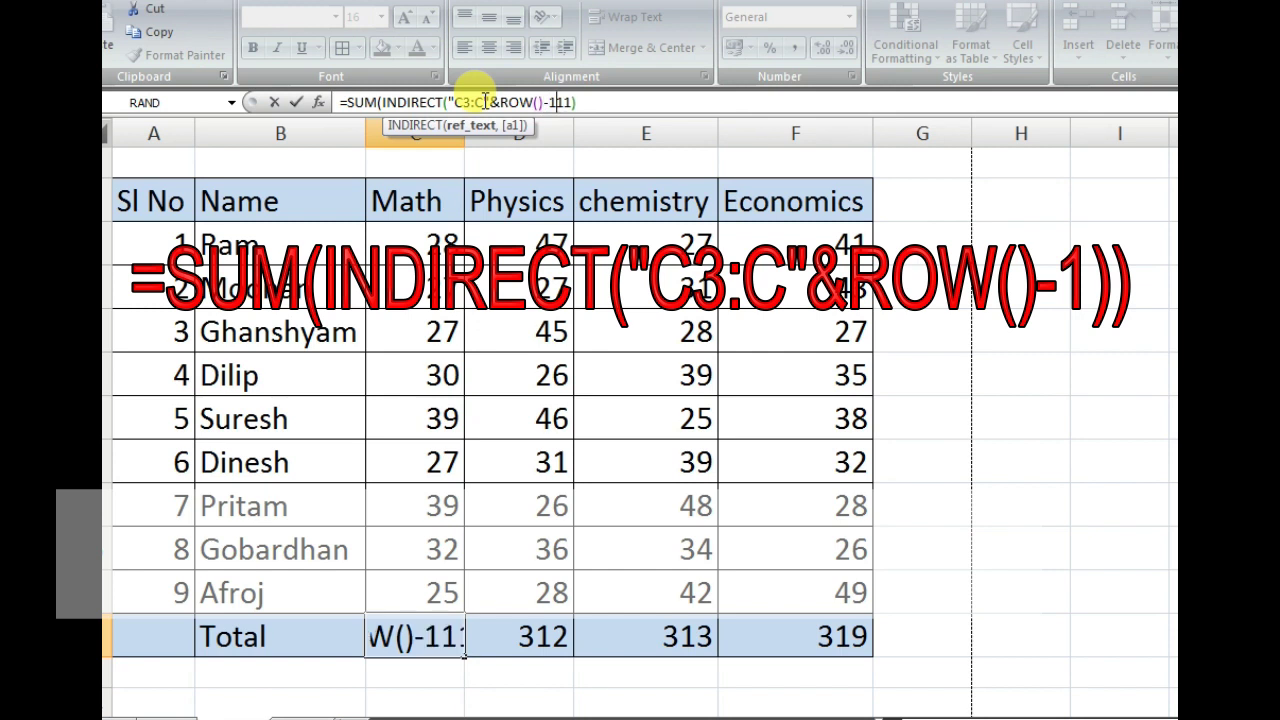
key("Delete")
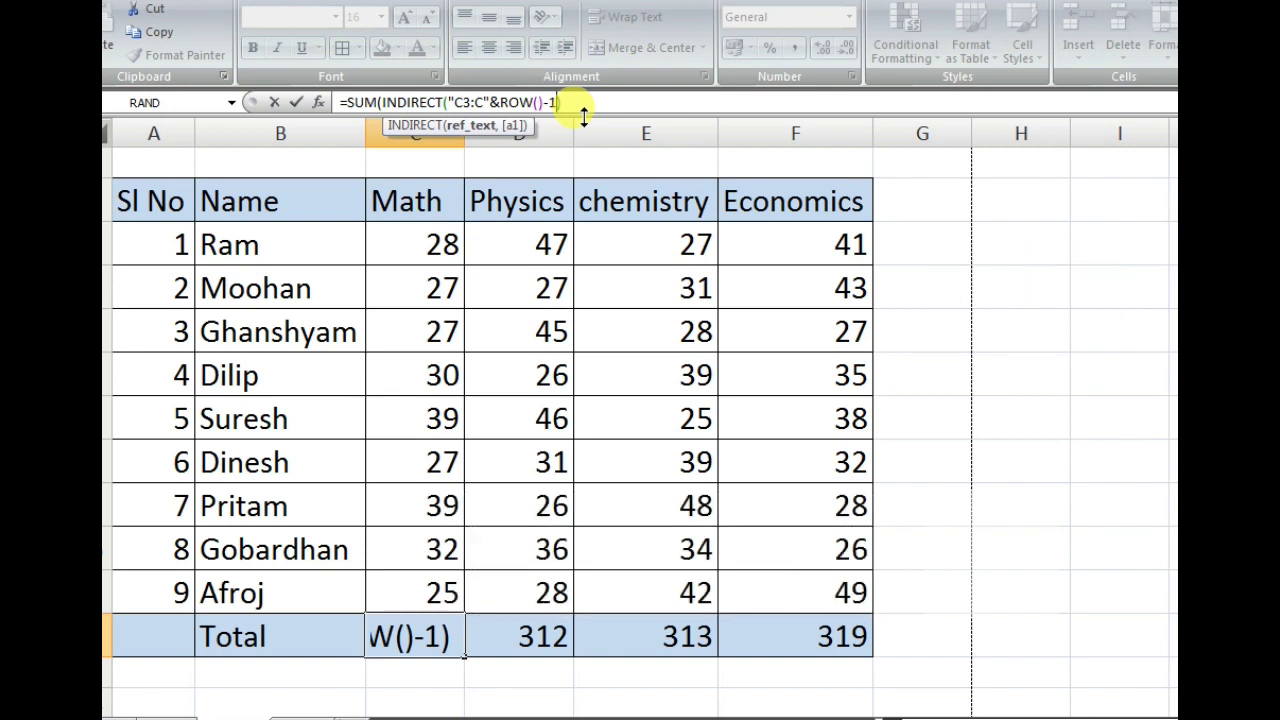
type(")")
key("Return")
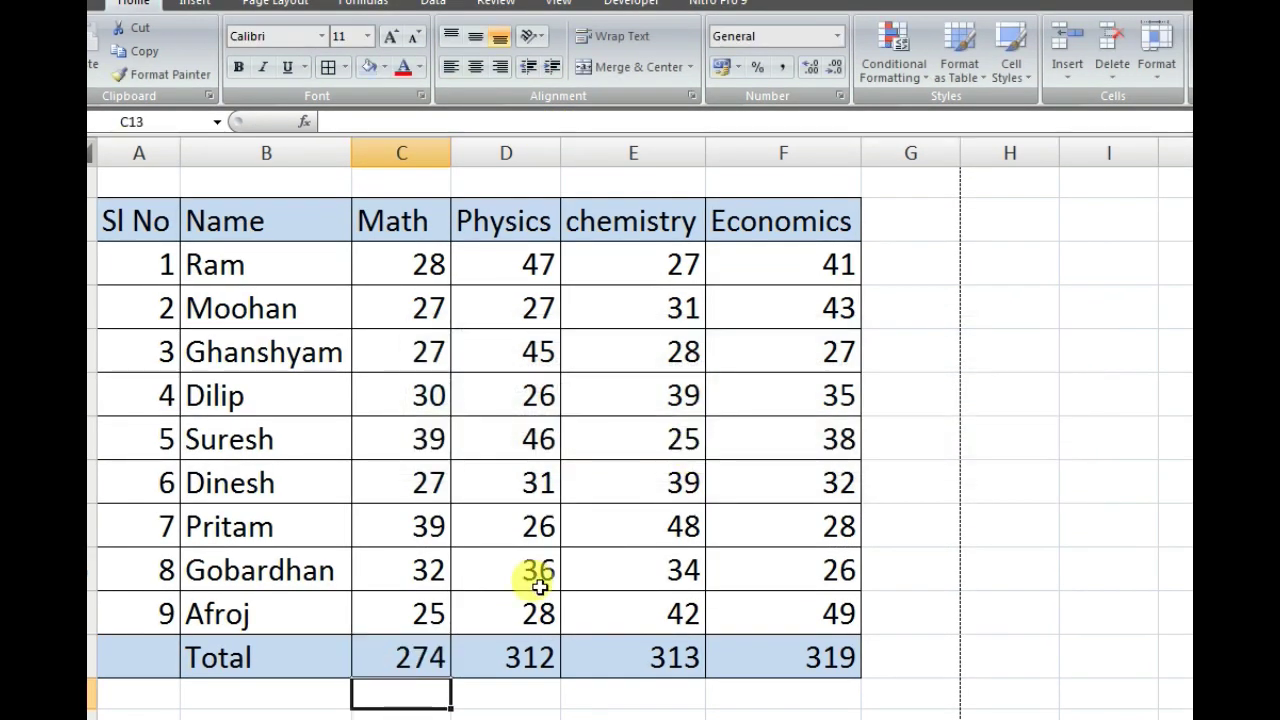
Review the formulas across the Total row from C12 to F12
left_click(440, 658)
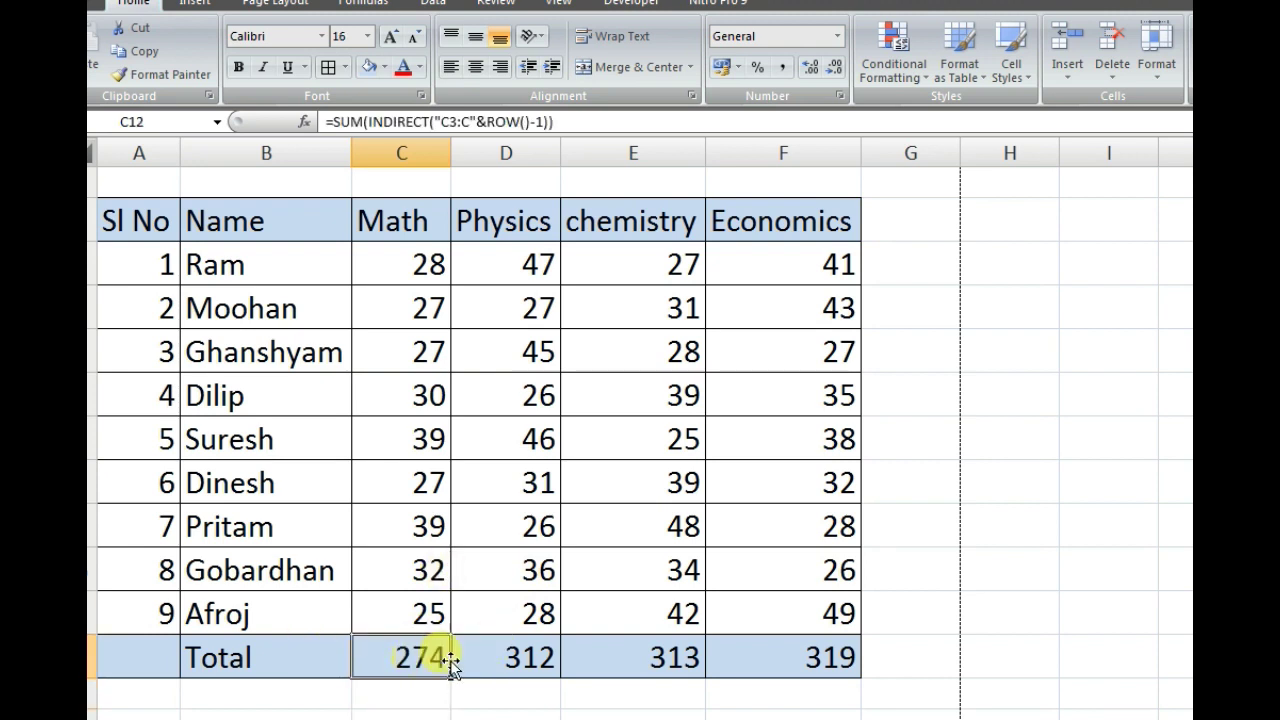
left_click(491, 657)
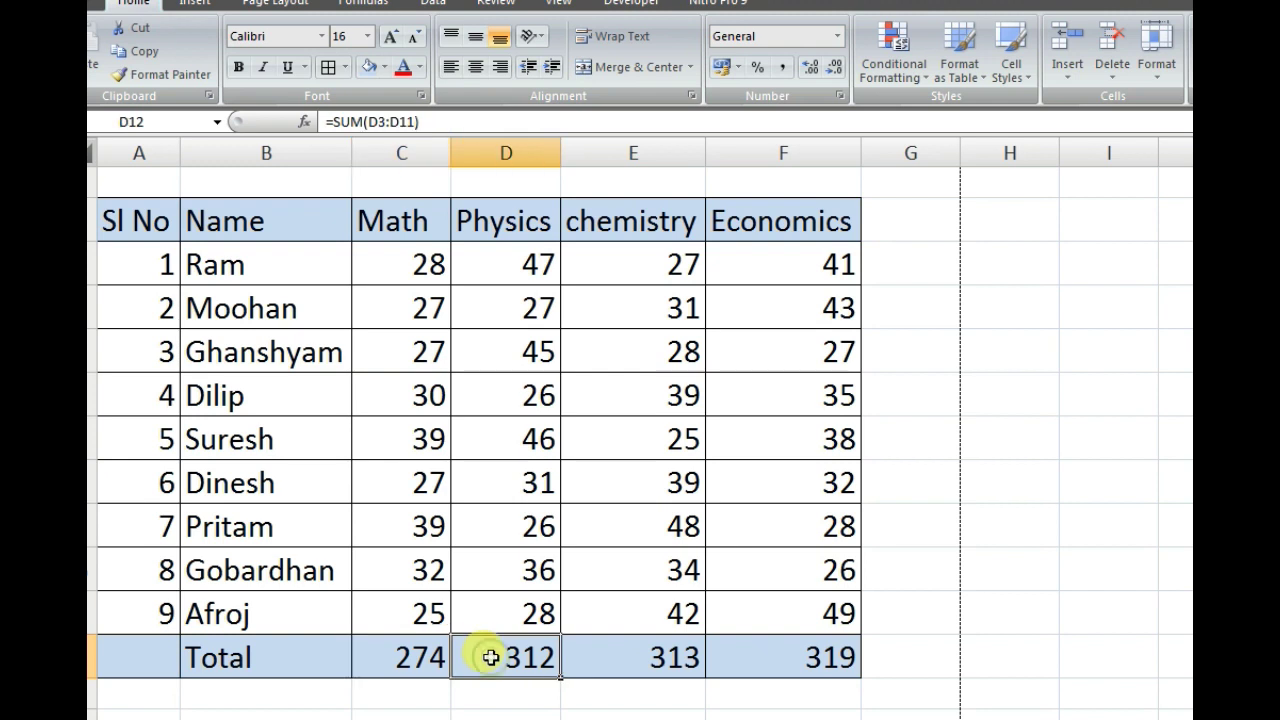
left_click(437, 659)
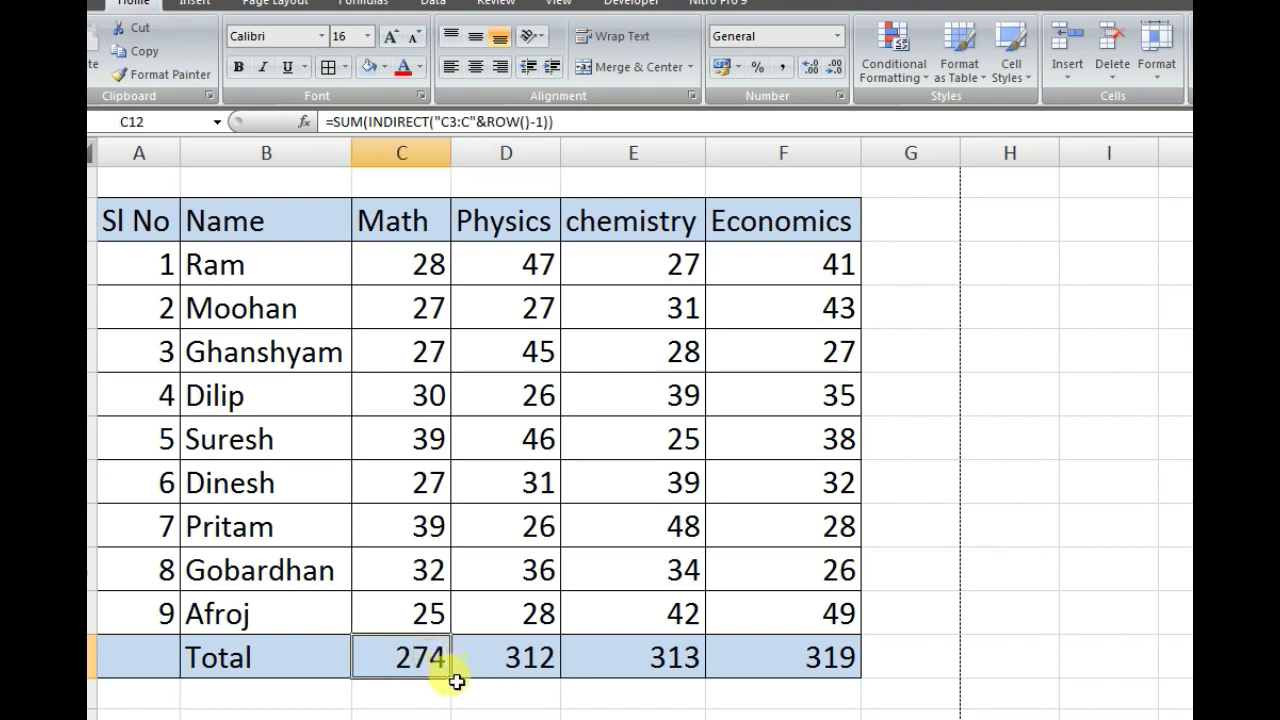
key("Right")
key("Right")
key("Right")
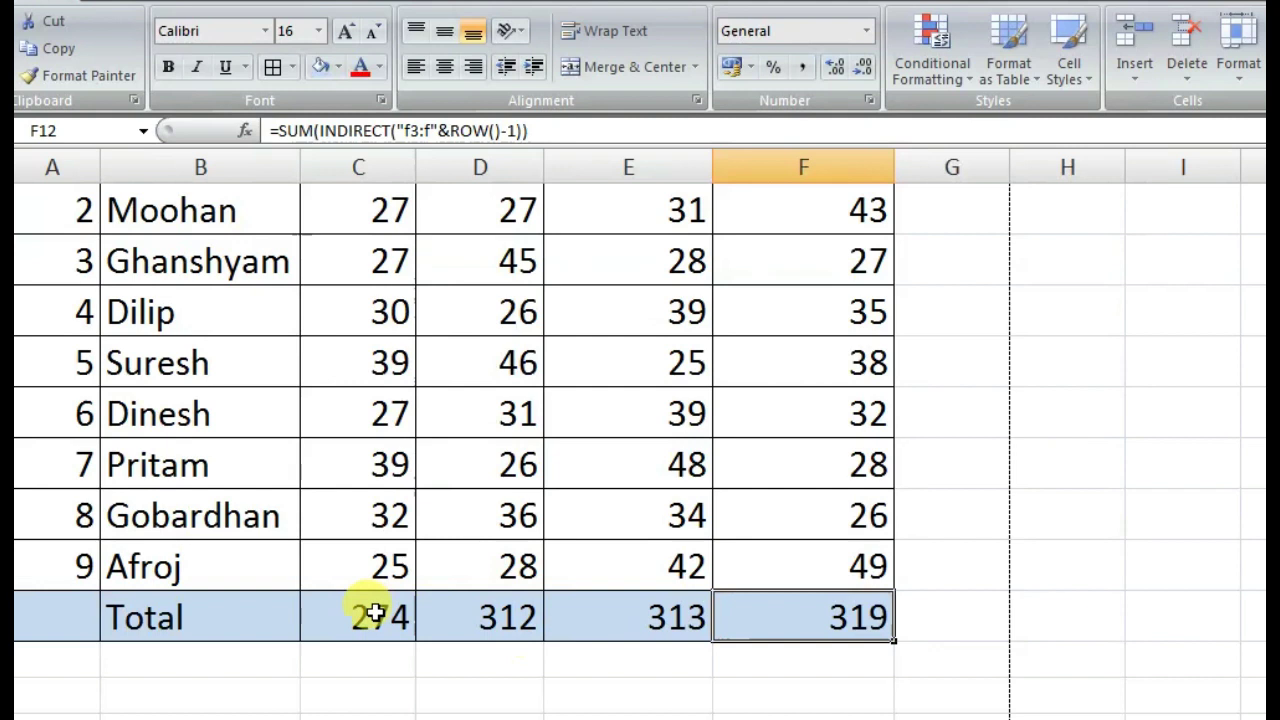
Check each subject's total formula once more, in cells C12, D12, E12 and F12
left_click(370, 613)
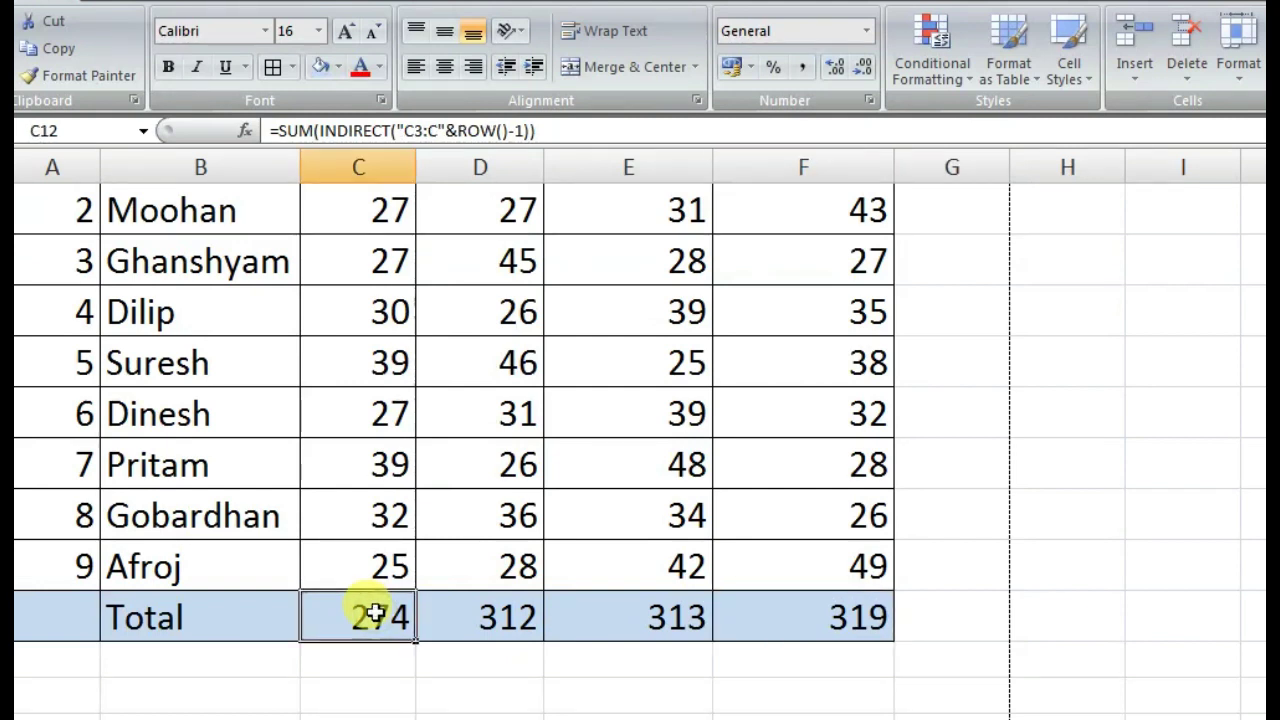
left_click(509, 618)
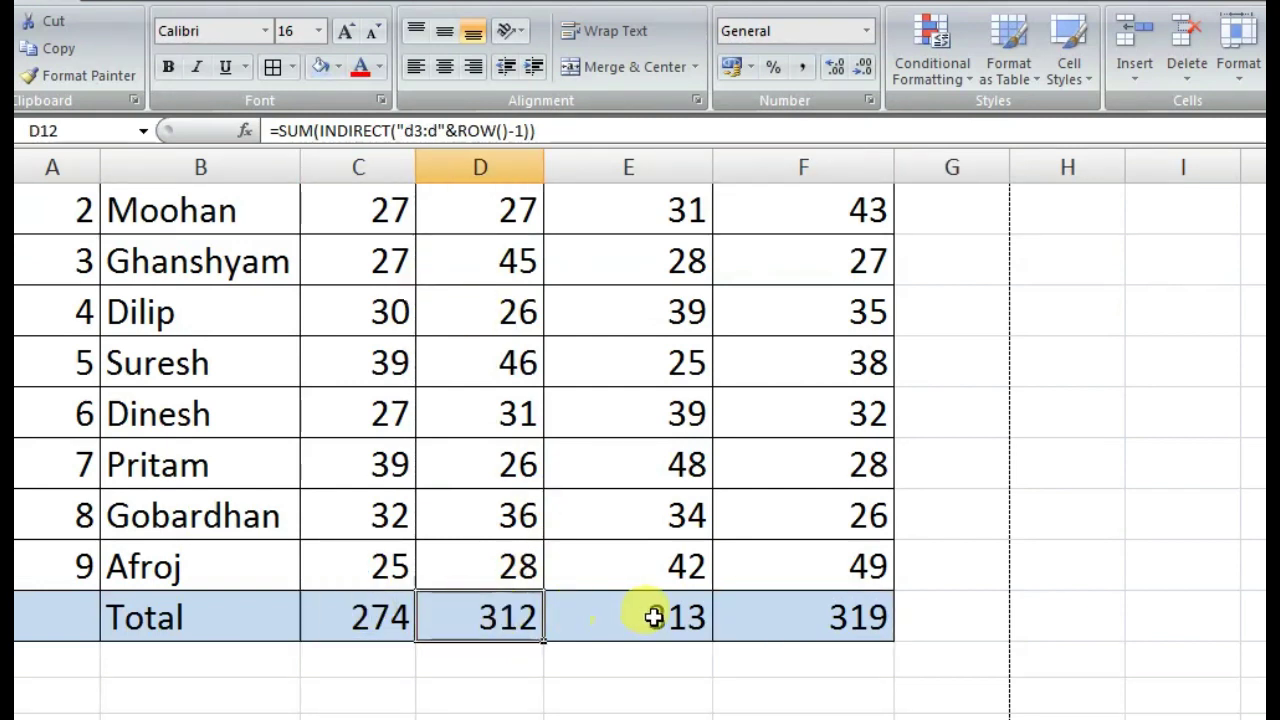
left_click(655, 617)
left_click(813, 612)
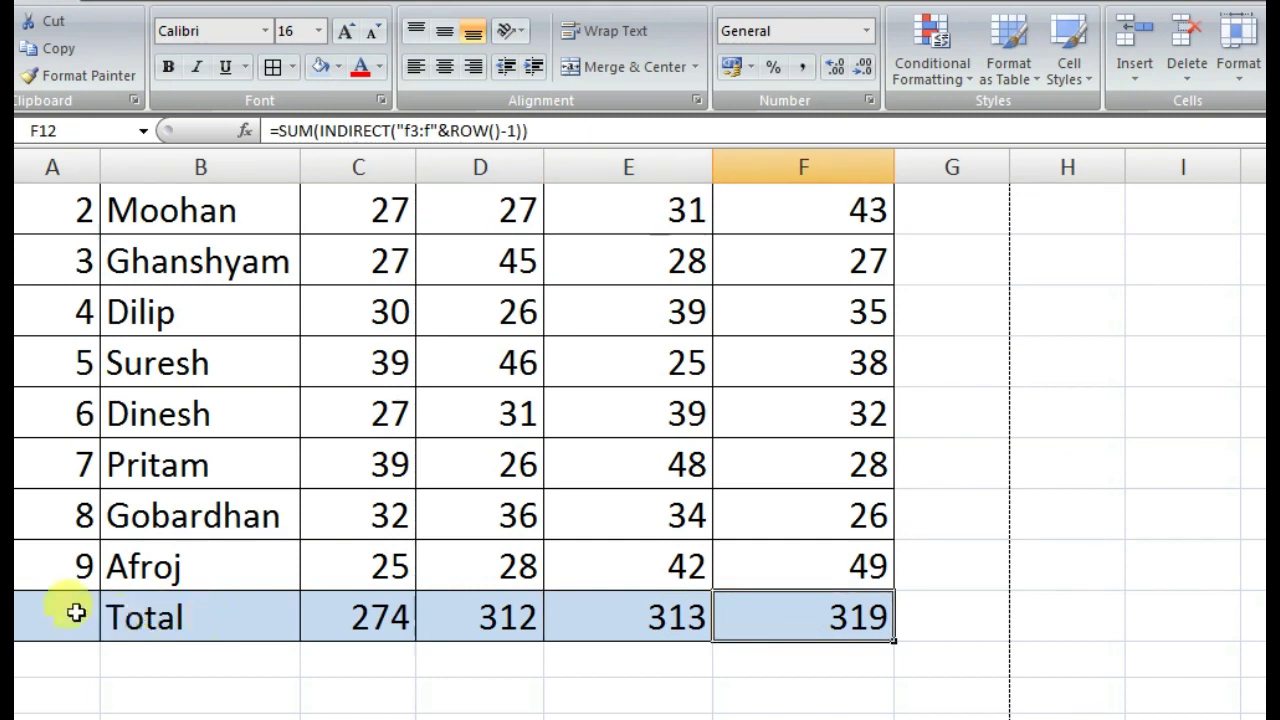
Insert a row above Total, enter a student's name with marks 36, 30, 26 and 34 in row 12, and check the totals in C13 and D13
left_click(18, 615)
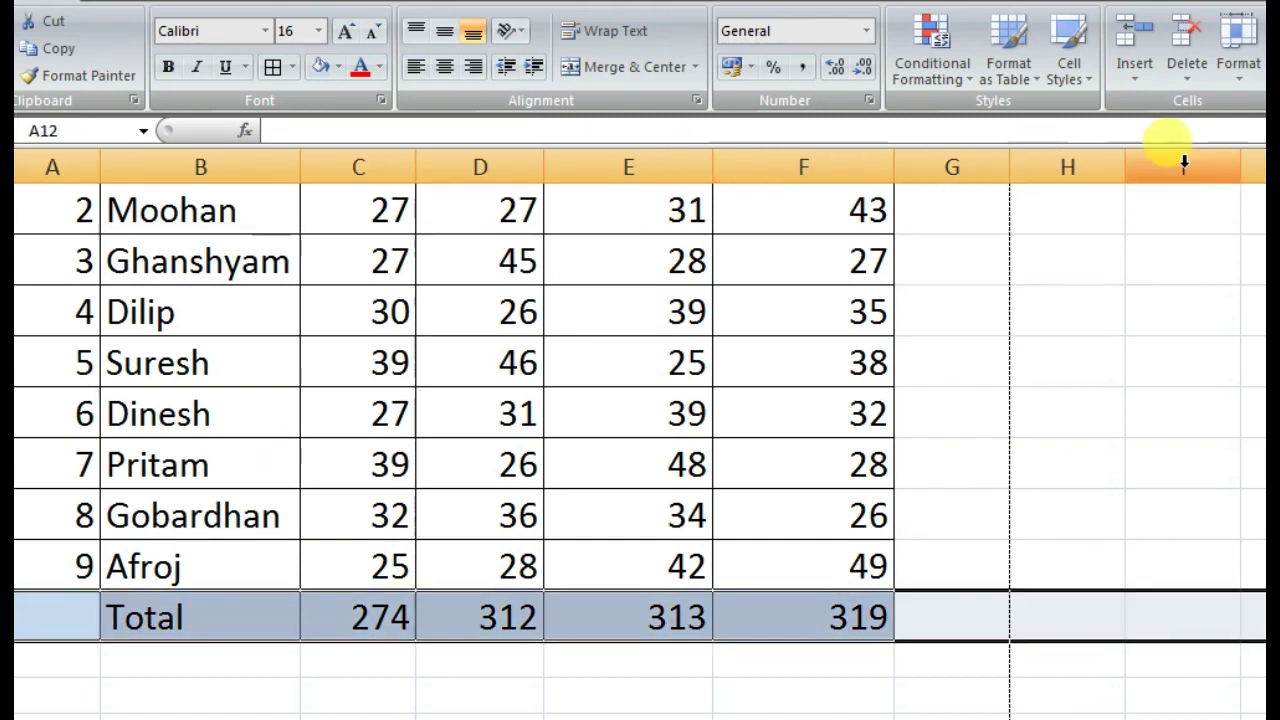
left_click(1134, 57)
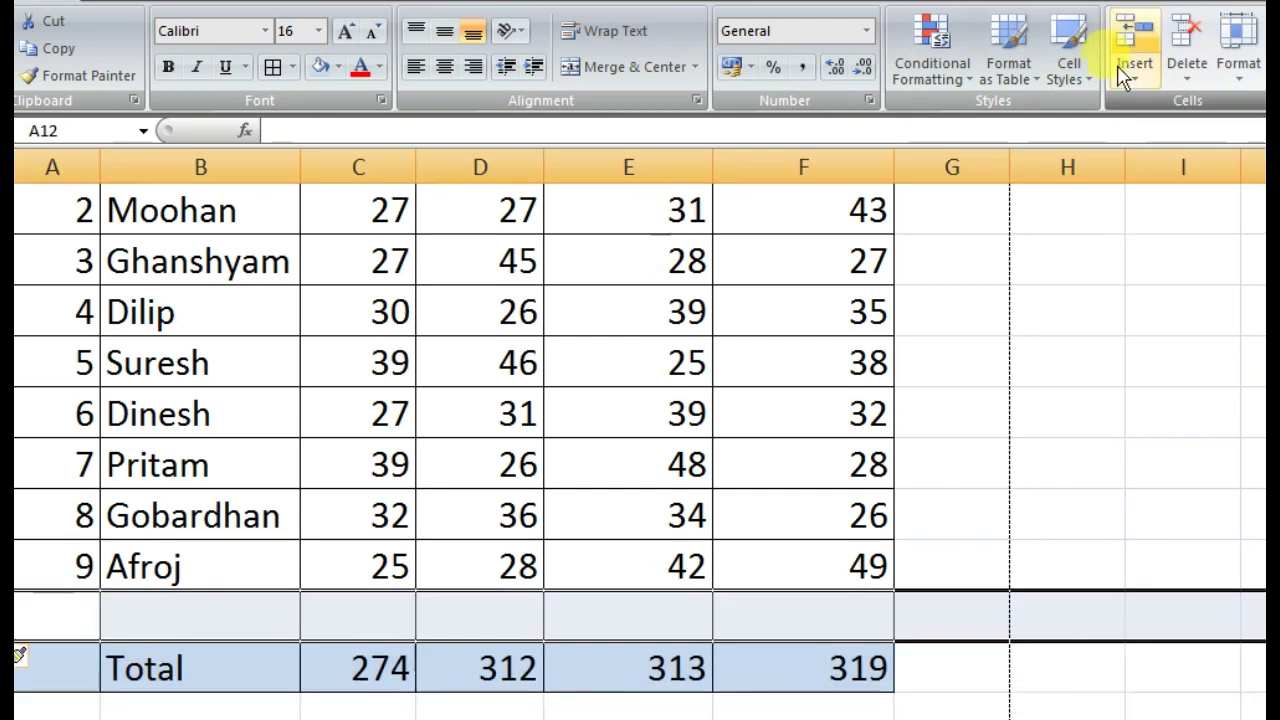
left_click(174, 612)
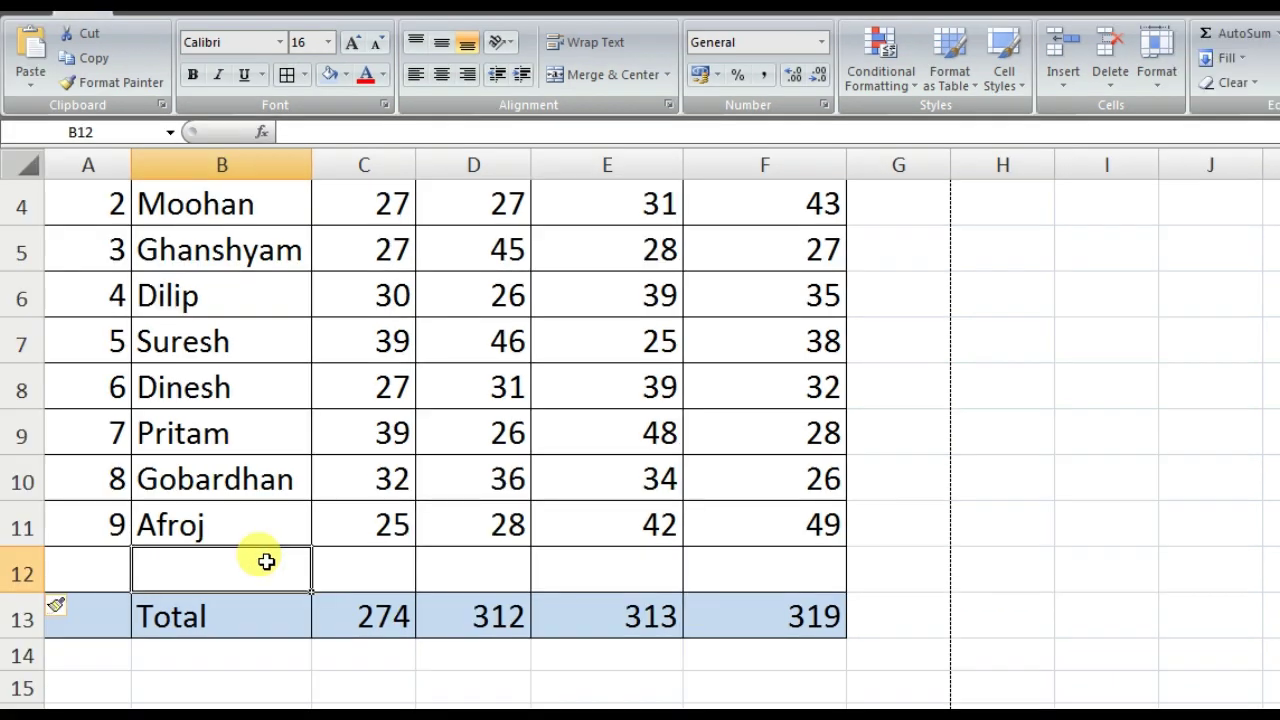
type("Imityaj\t36\t30\t26\t34")
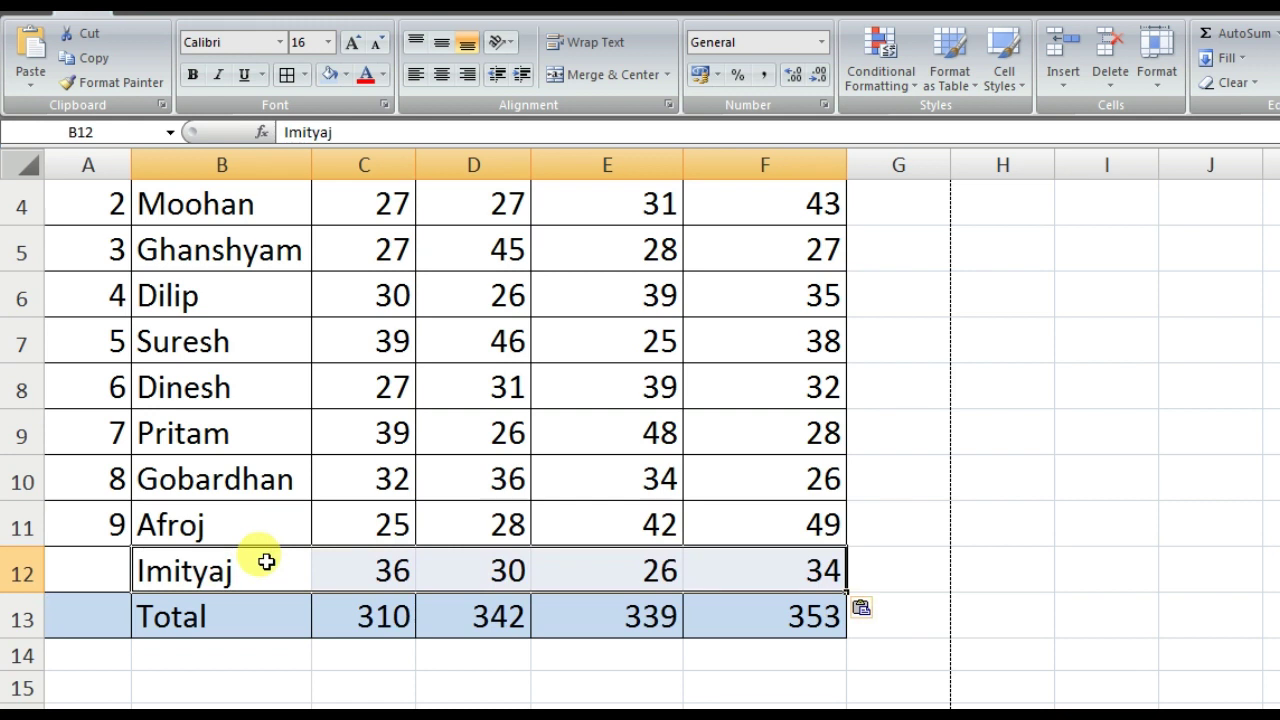
left_click(393, 600)
left_click(508, 609)
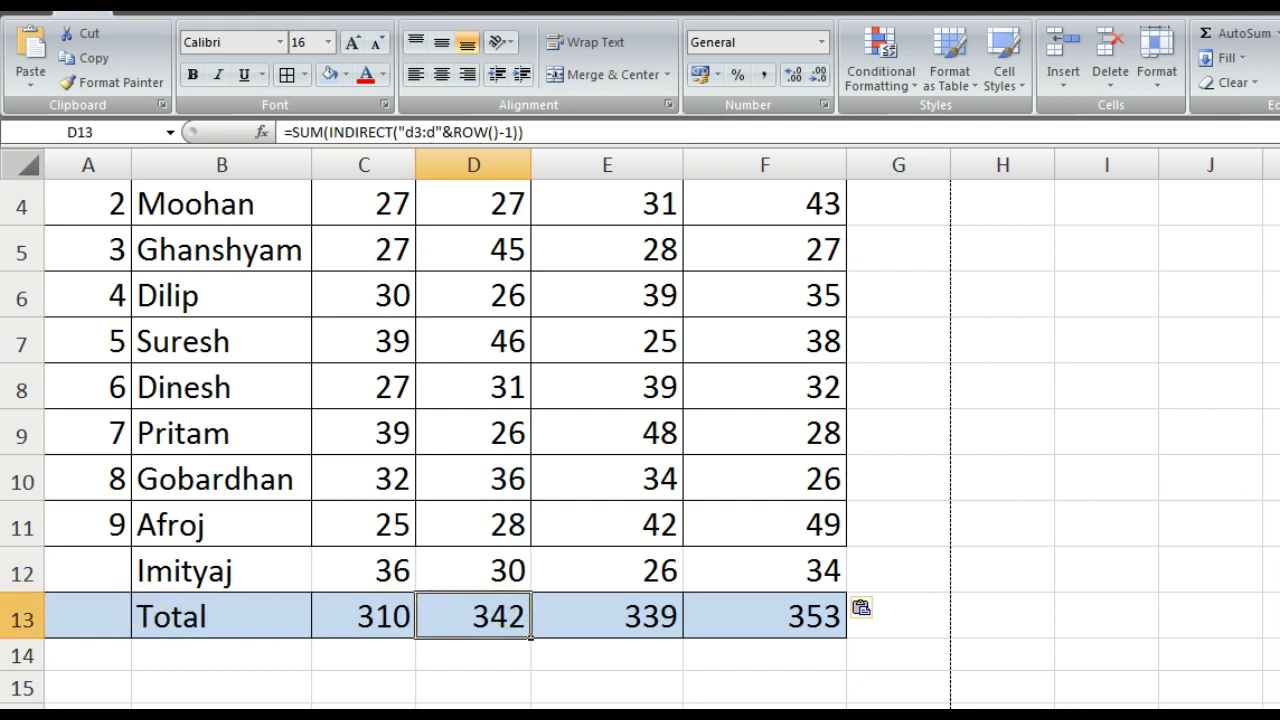
Insert another row above Total, enter marks 25, 25, 45 and 48 in C13 to F13, and check the total formula in C14
left_click(22, 617)
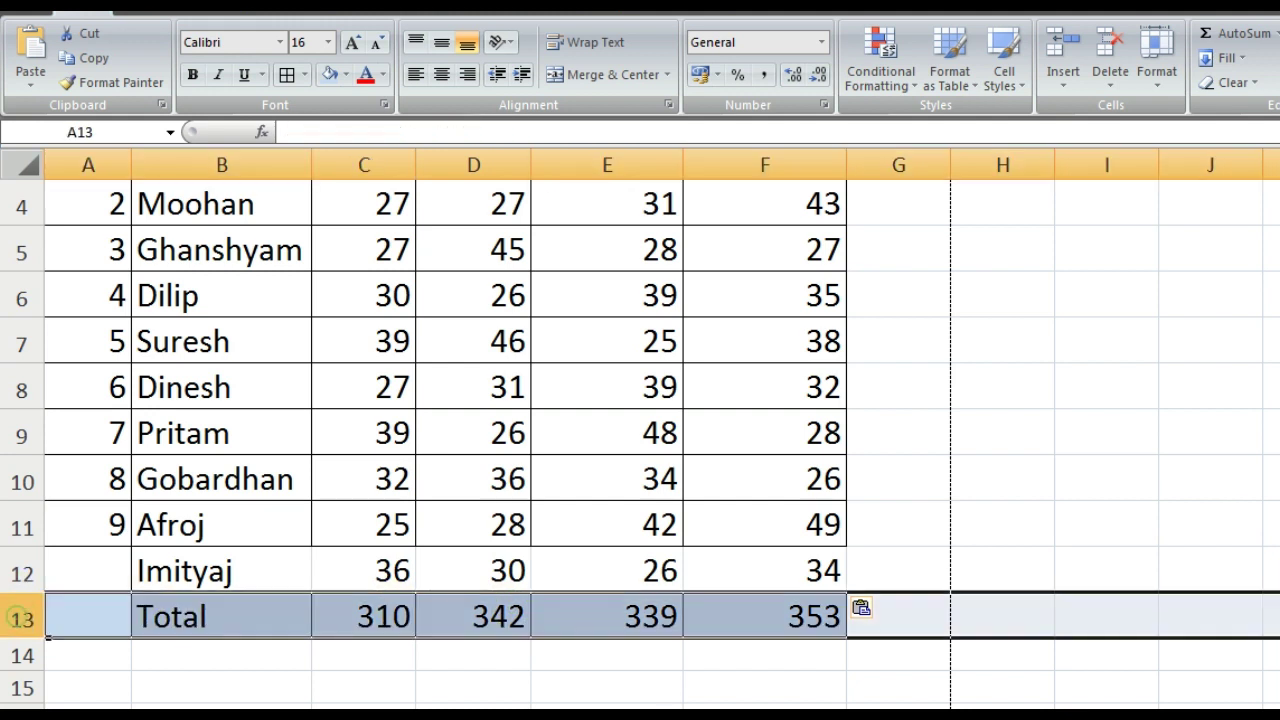
left_click(1067, 65)
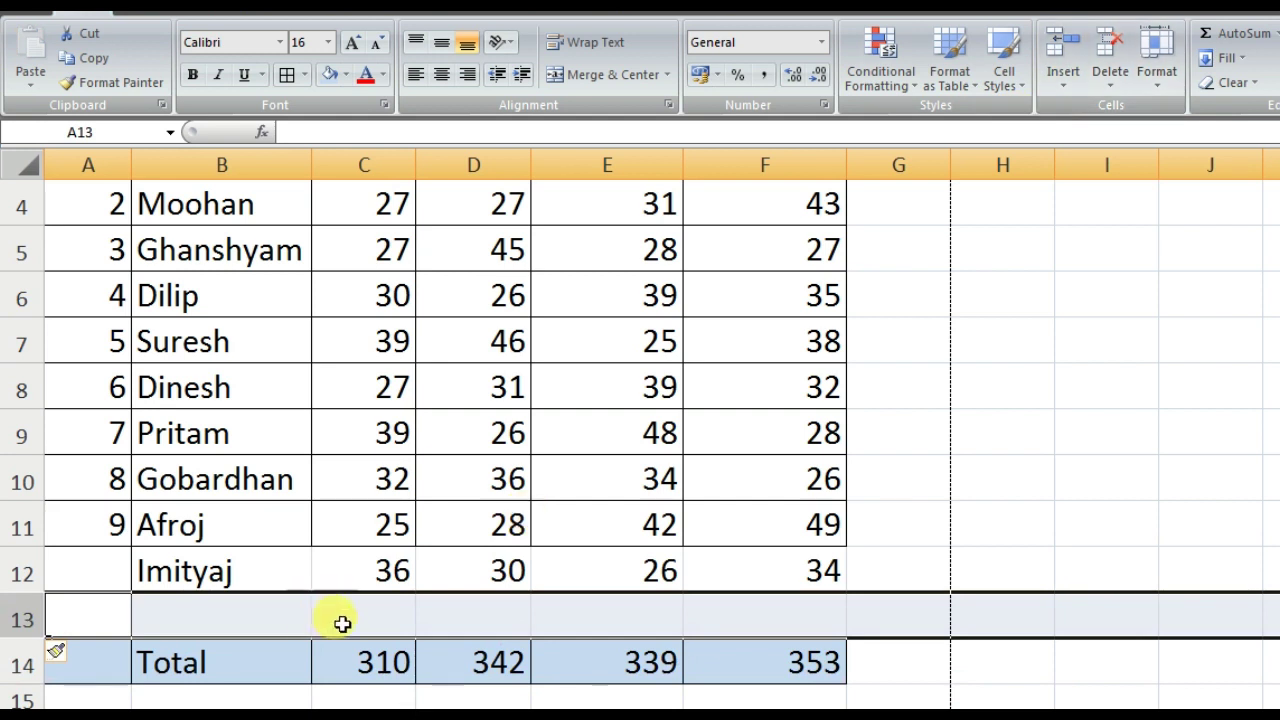
left_click(362, 614)
type("25")
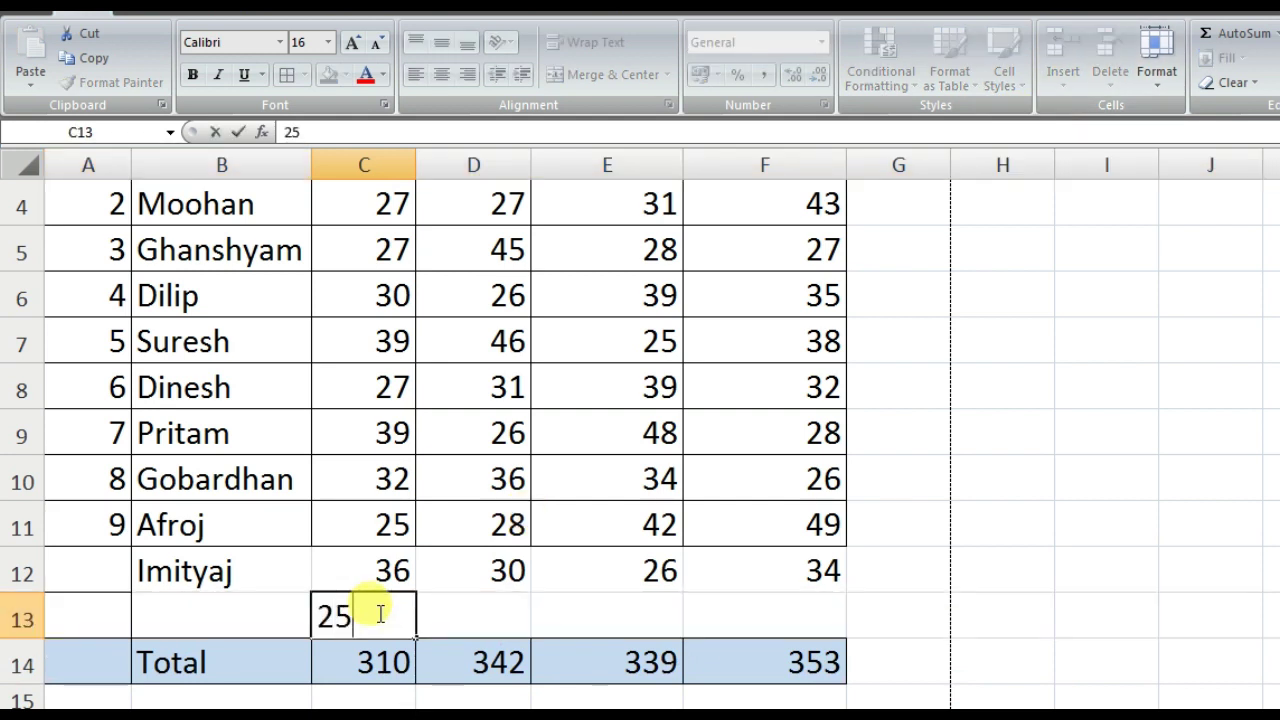
key("Tab")
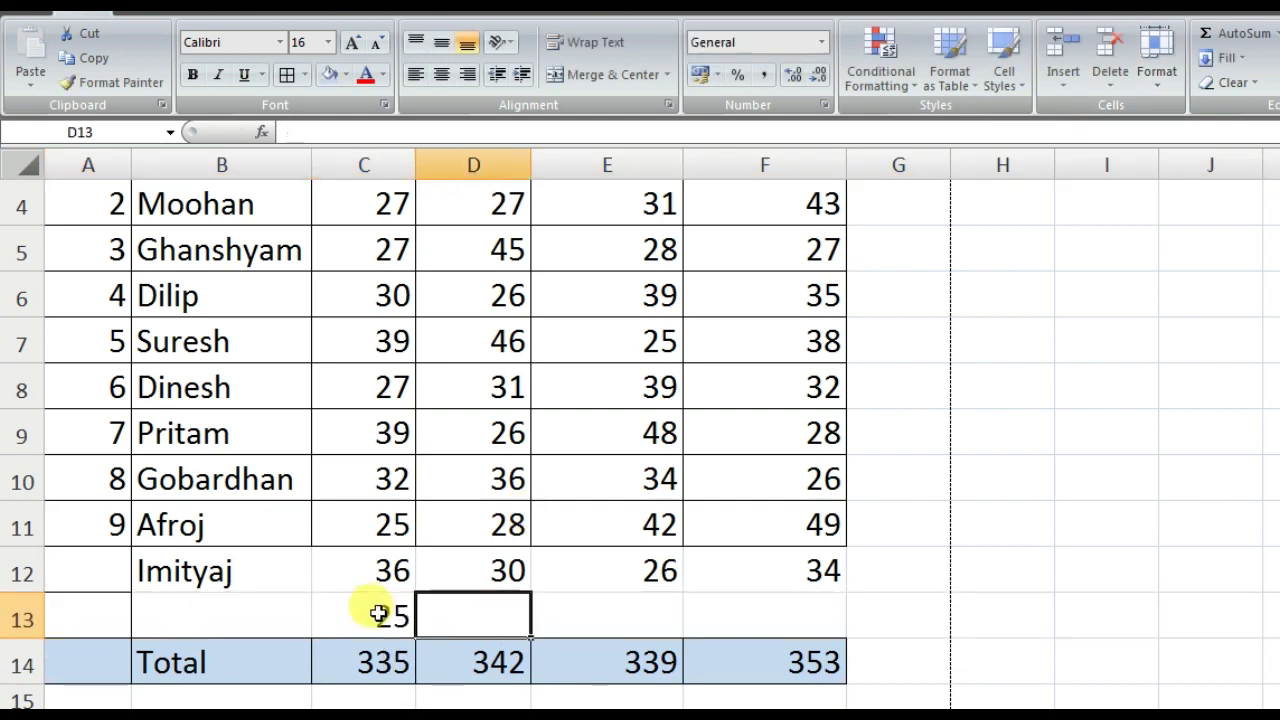
type("25")
key("Tab")
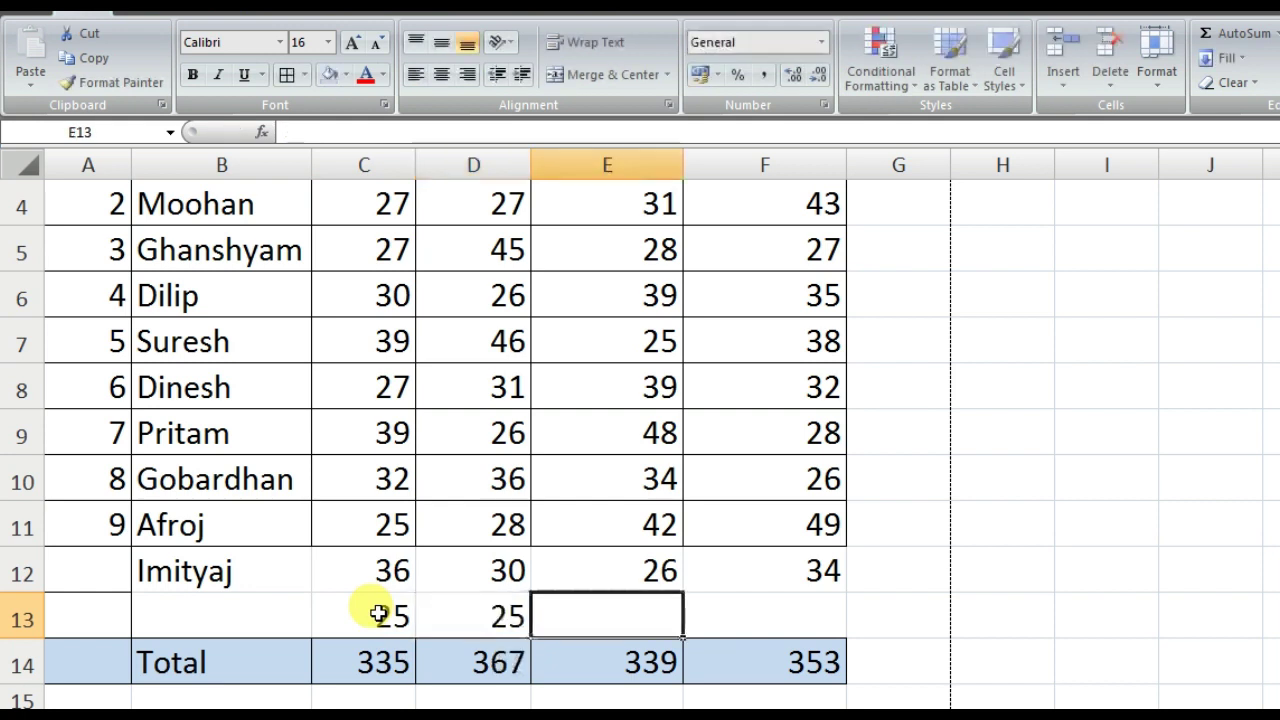
type("45")
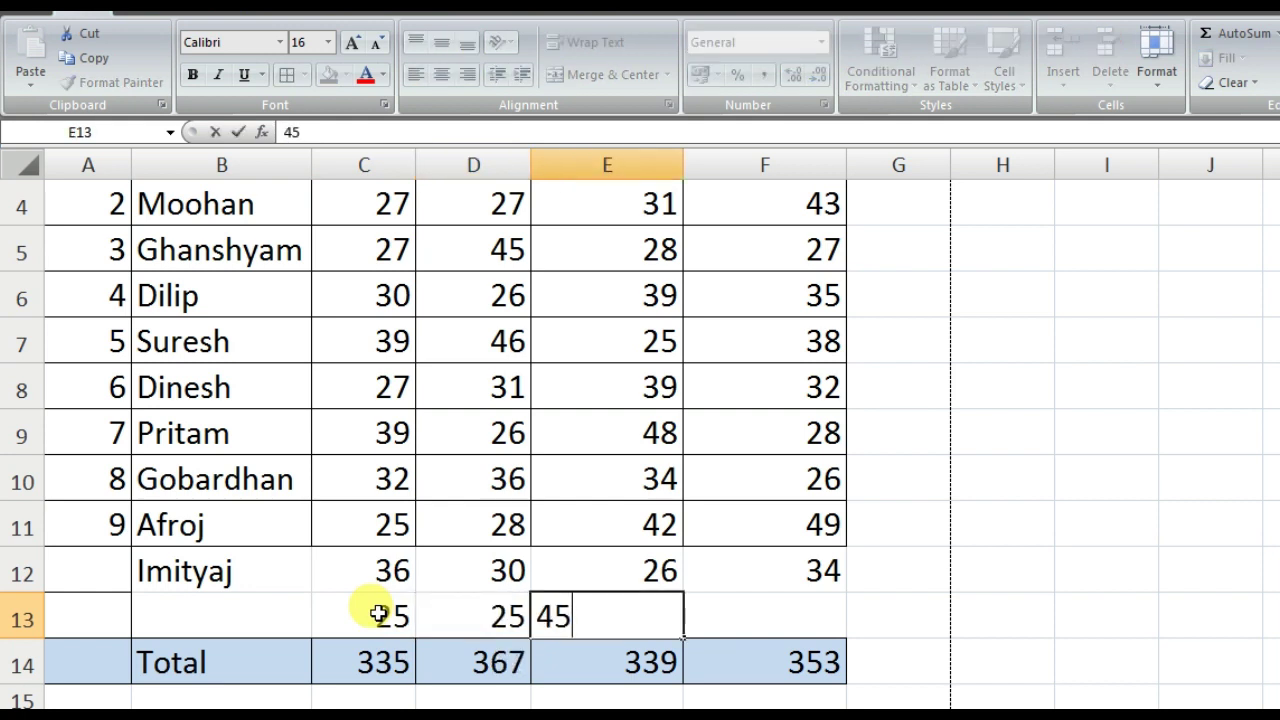
key("Tab")
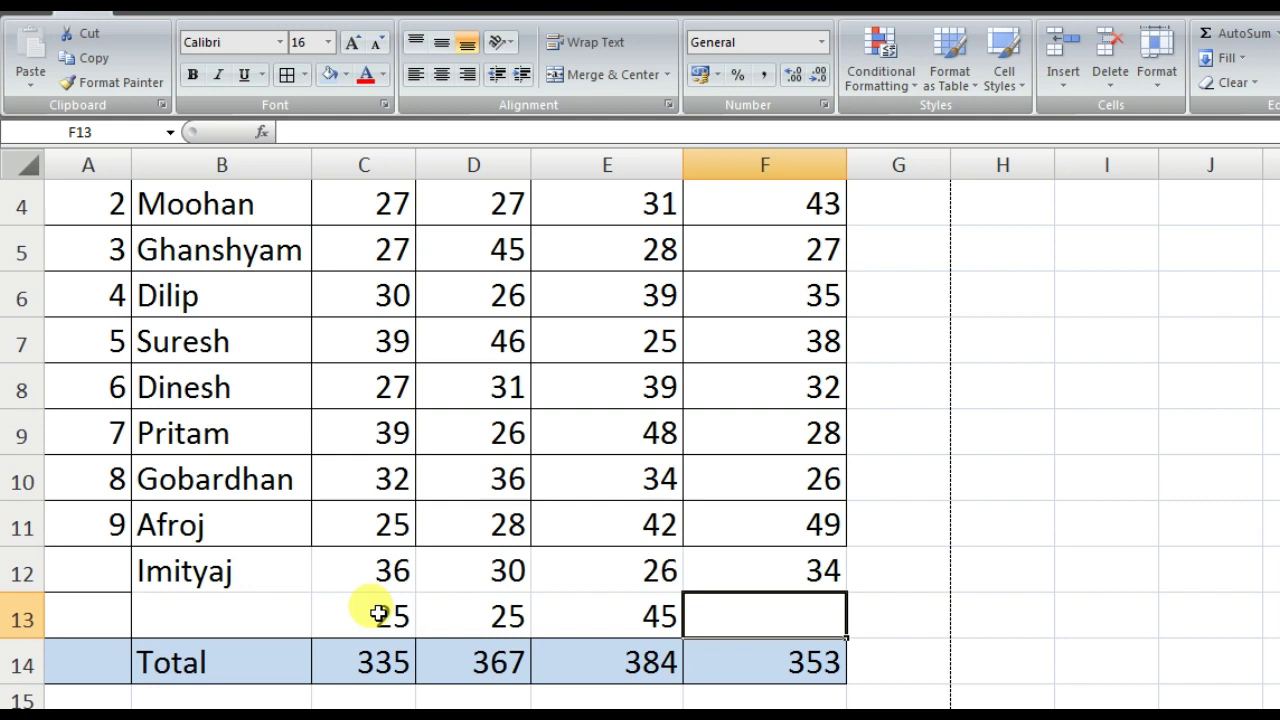
type("48")
key("Tab")
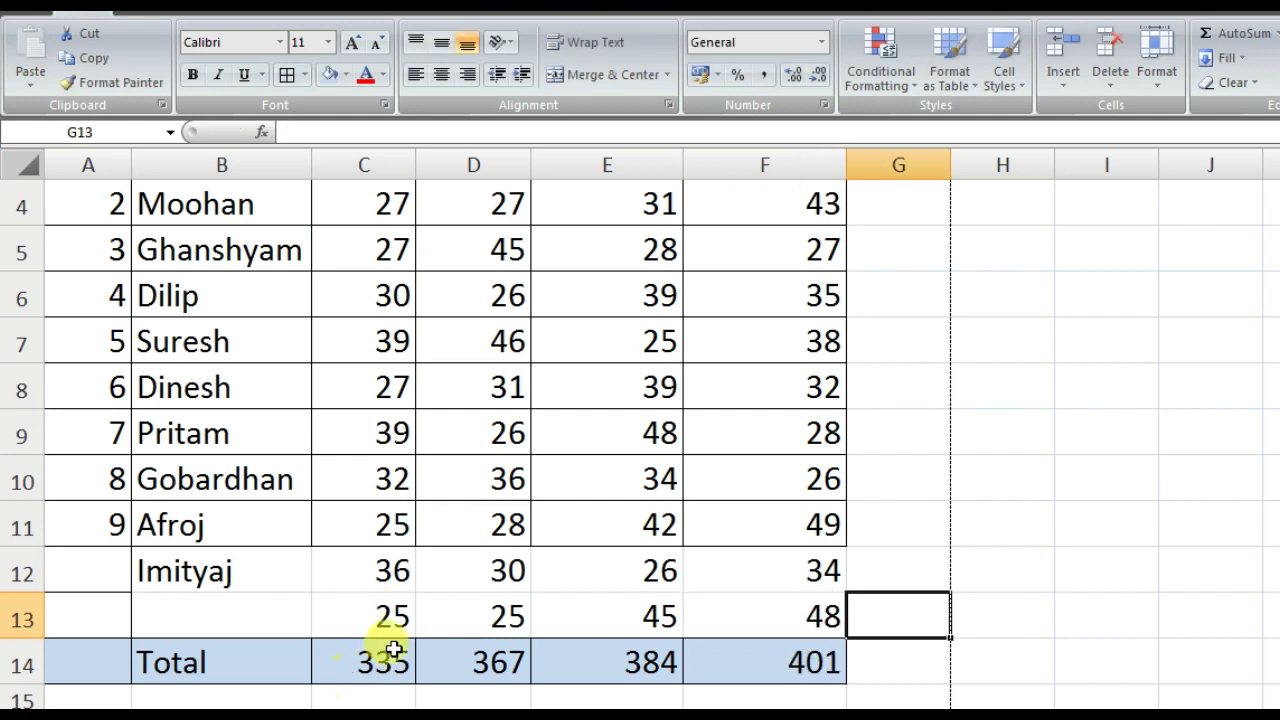
left_click(393, 650)
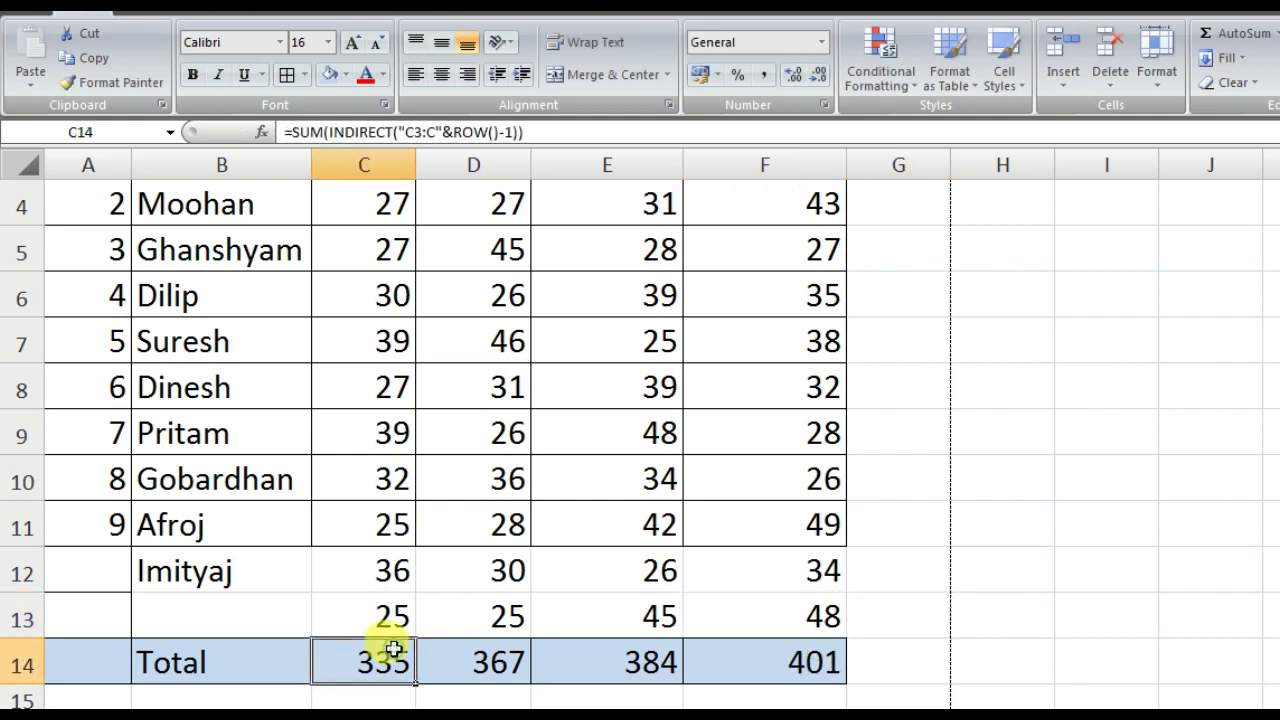
left_click(18, 664)
right_click(18, 664)
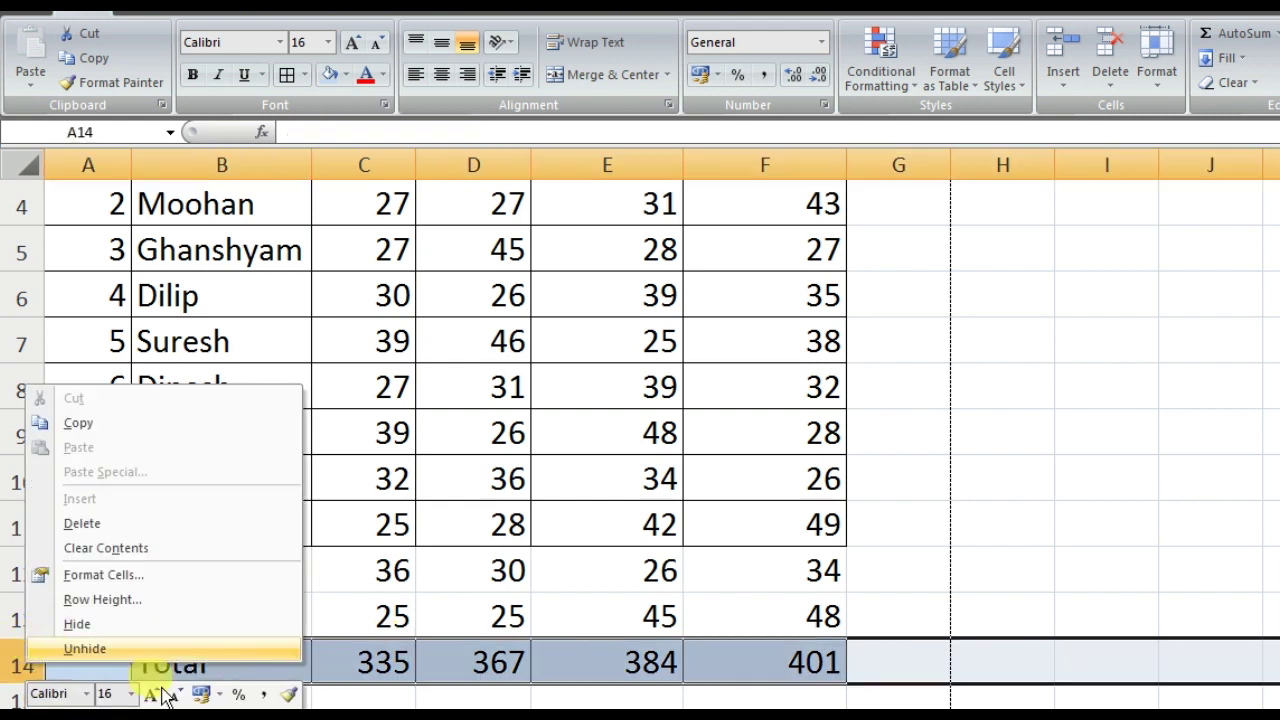
key("Escape")
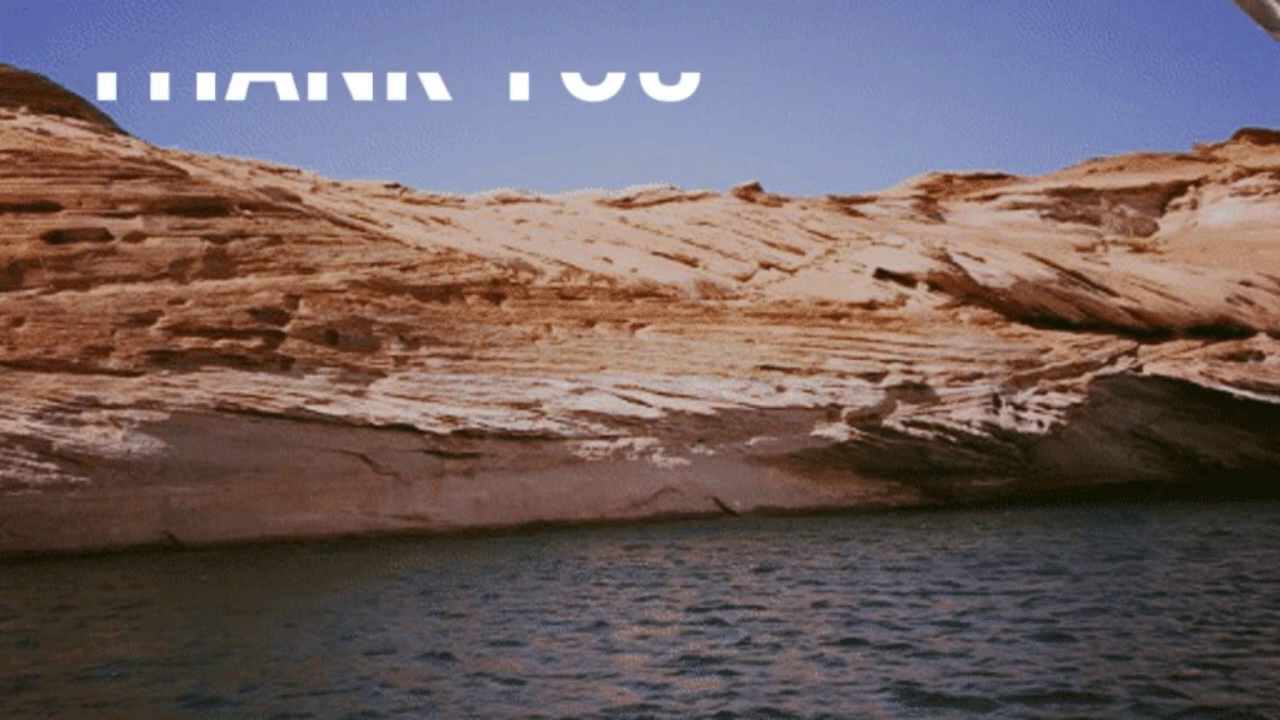